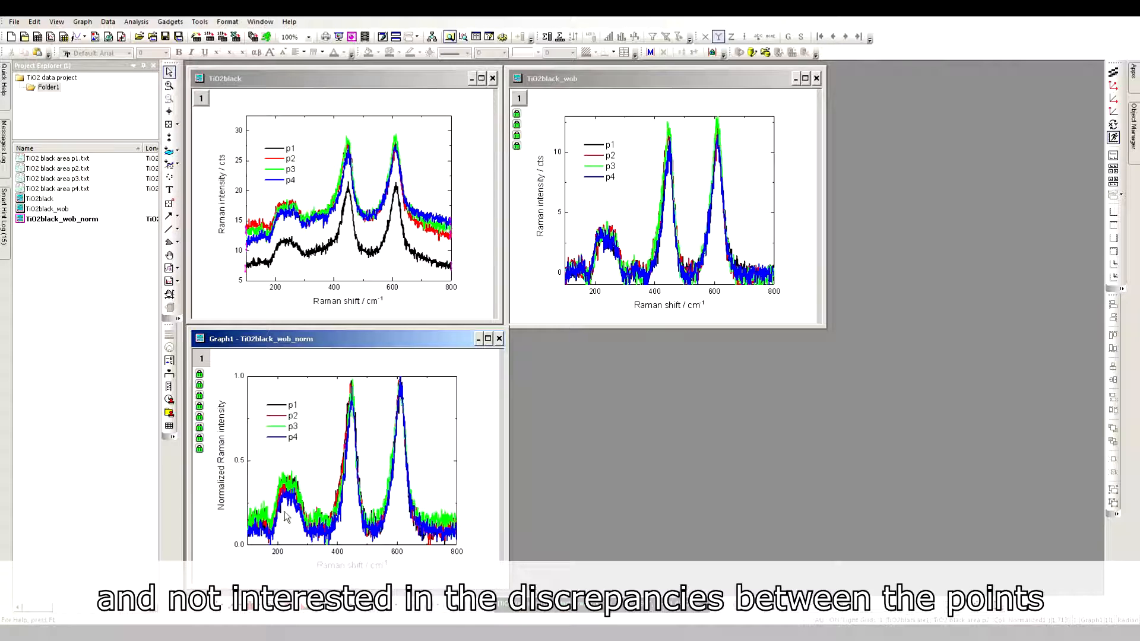
# Open the TiO2 black area p1 workbook and enlarge its window to show more of the data
pyautogui.moveTo(376, 526)
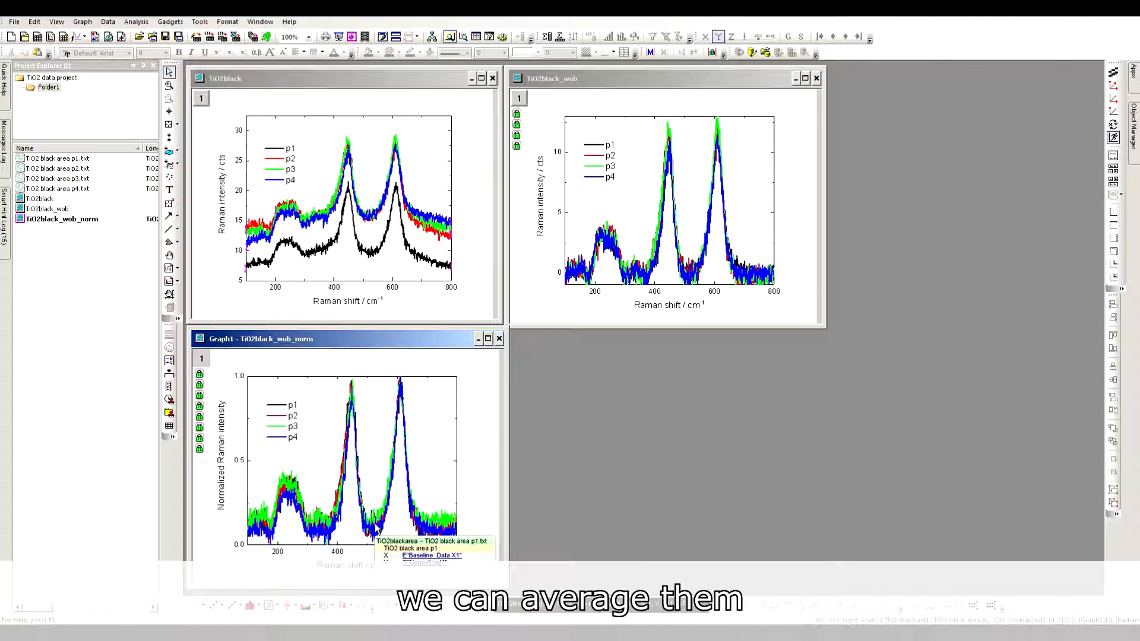
pyautogui.doubleClick(57, 159)
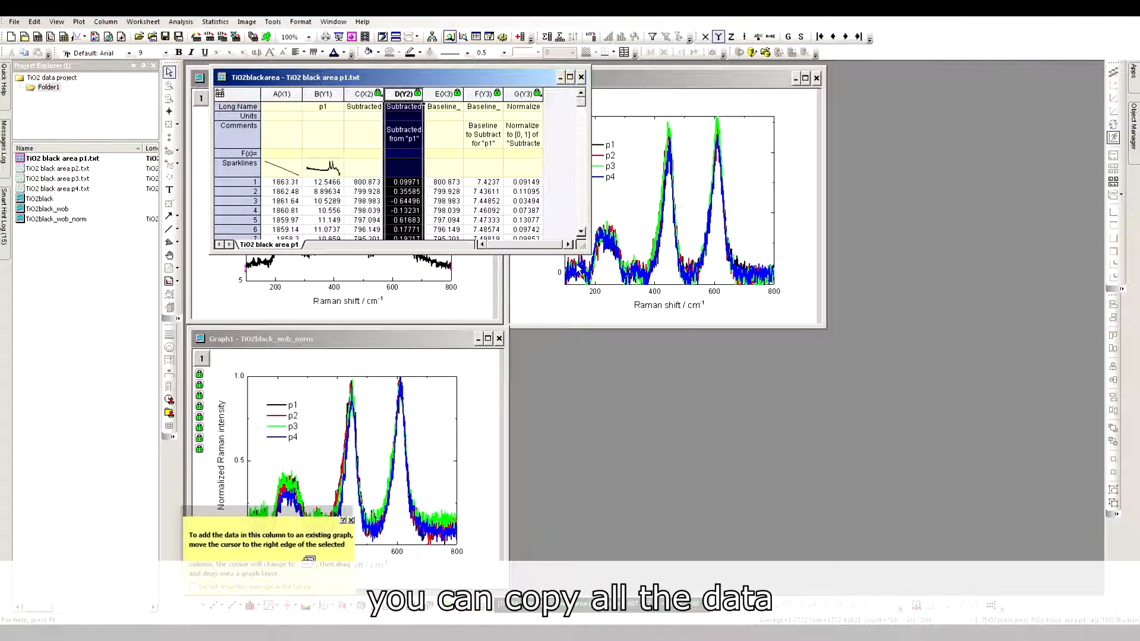
pyautogui.moveTo(588, 252); pyautogui.dragTo(789, 306)
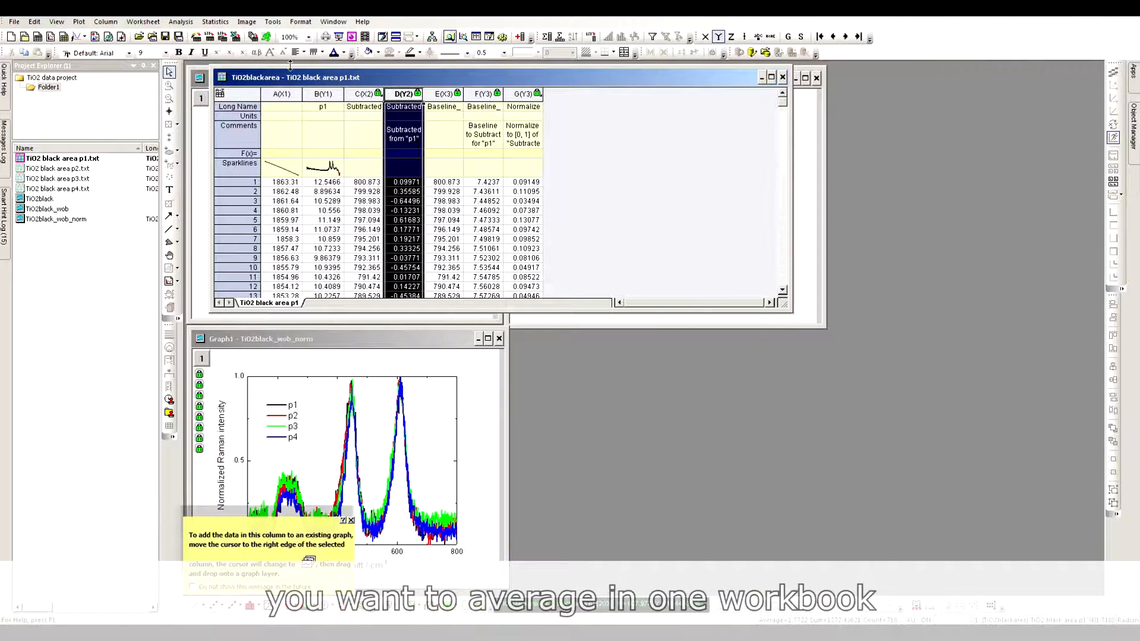
# Create a new workbook, enlarge its window and place it beside the p1 workbook
pyautogui.click(37, 37)
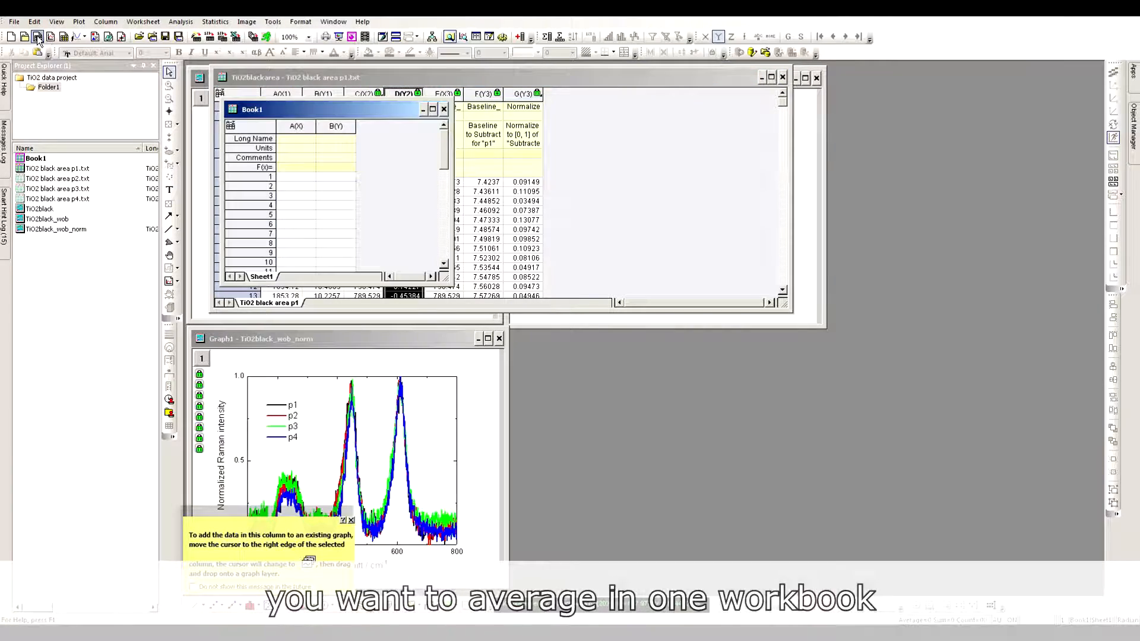
pyautogui.moveTo(448, 284); pyautogui.dragTo(715, 497)
pyautogui.moveTo(407, 109); pyautogui.dragTo(701, 112)
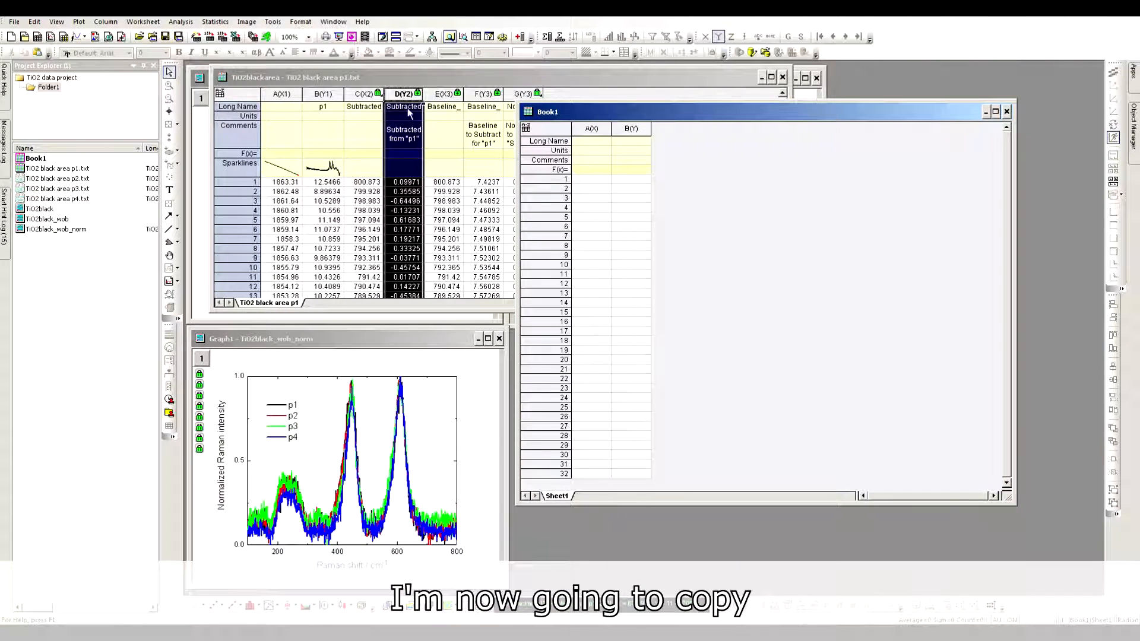
# Copy the X data in column C(X2) of the p1 workbook into column A(X) of Book1
pyautogui.click(365, 95)
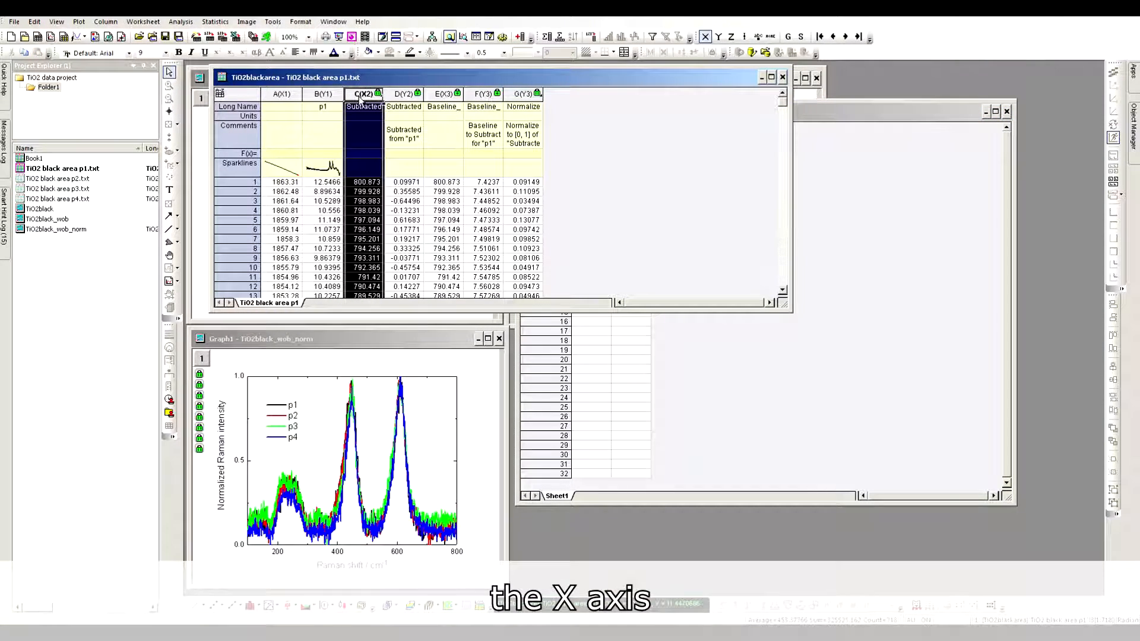
pyautogui.click(863, 308)
pyautogui.click(597, 128)
pyautogui.hotkey('ctrl', 'v')
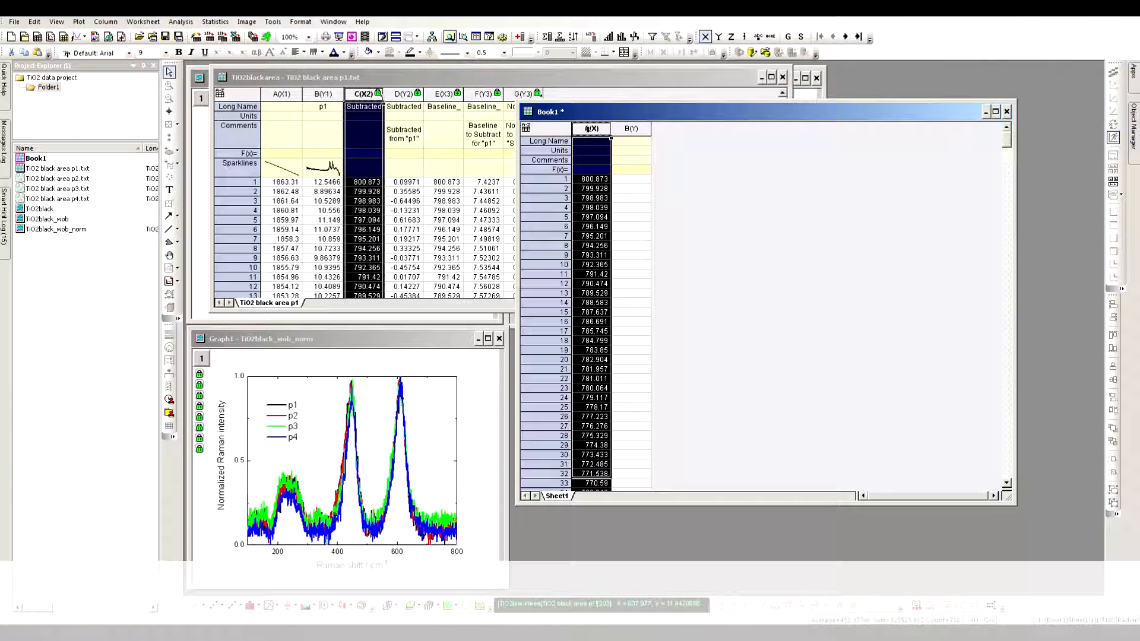
# Copy the normalized column G(Y3) of the p1 workbook into column B(Y) of Book1, with the long name "p1 norm"
pyautogui.click(464, 80)
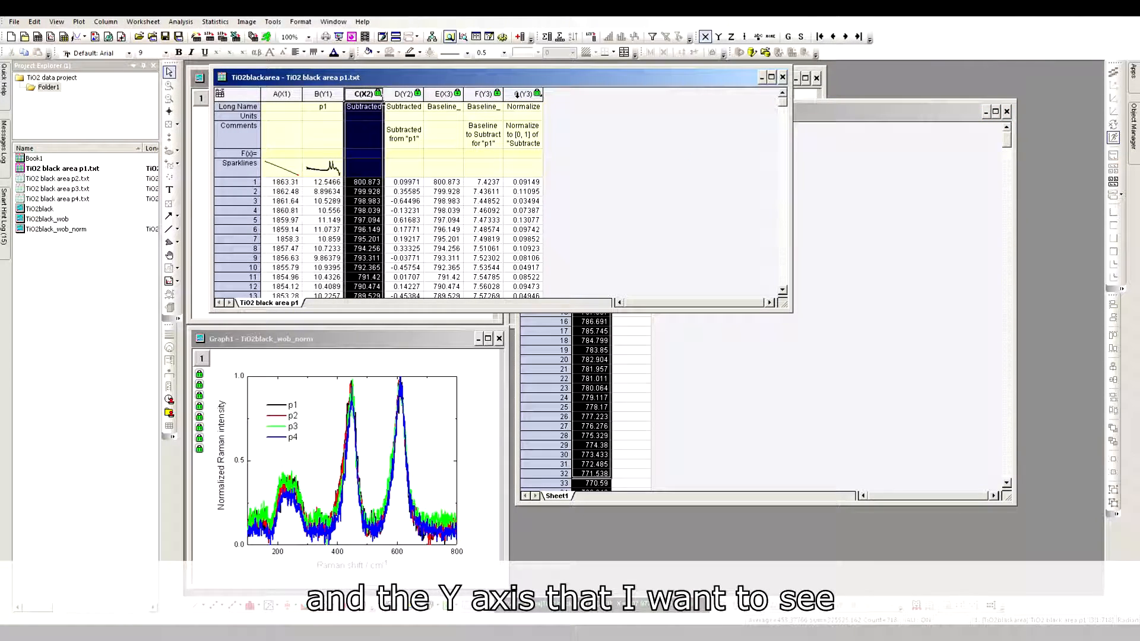
pyautogui.click(518, 94)
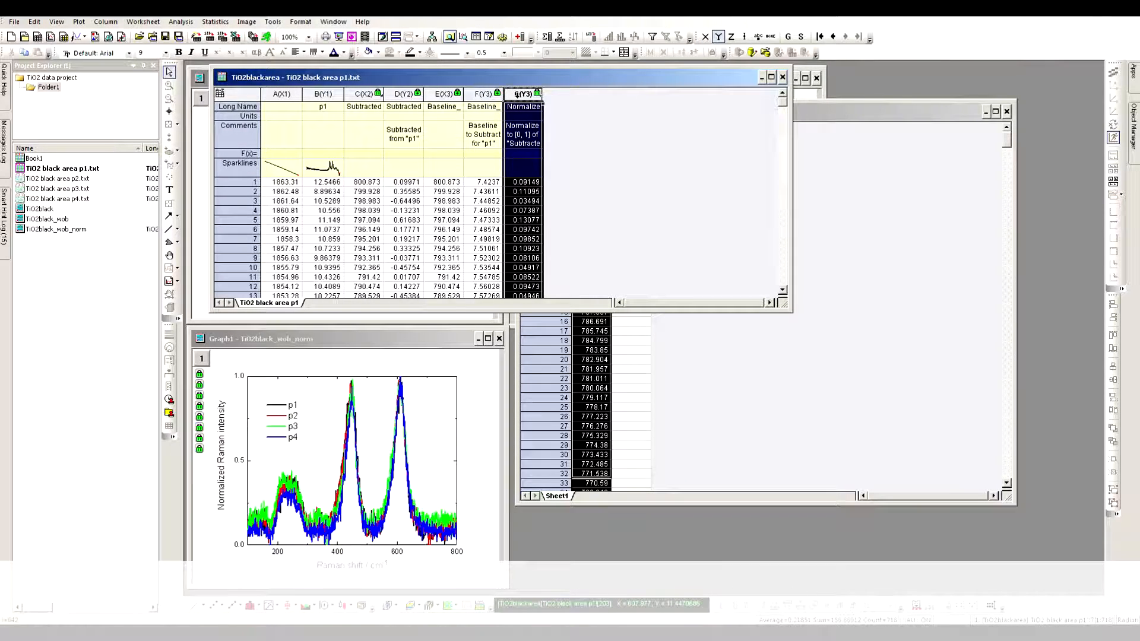
pyautogui.click(877, 255)
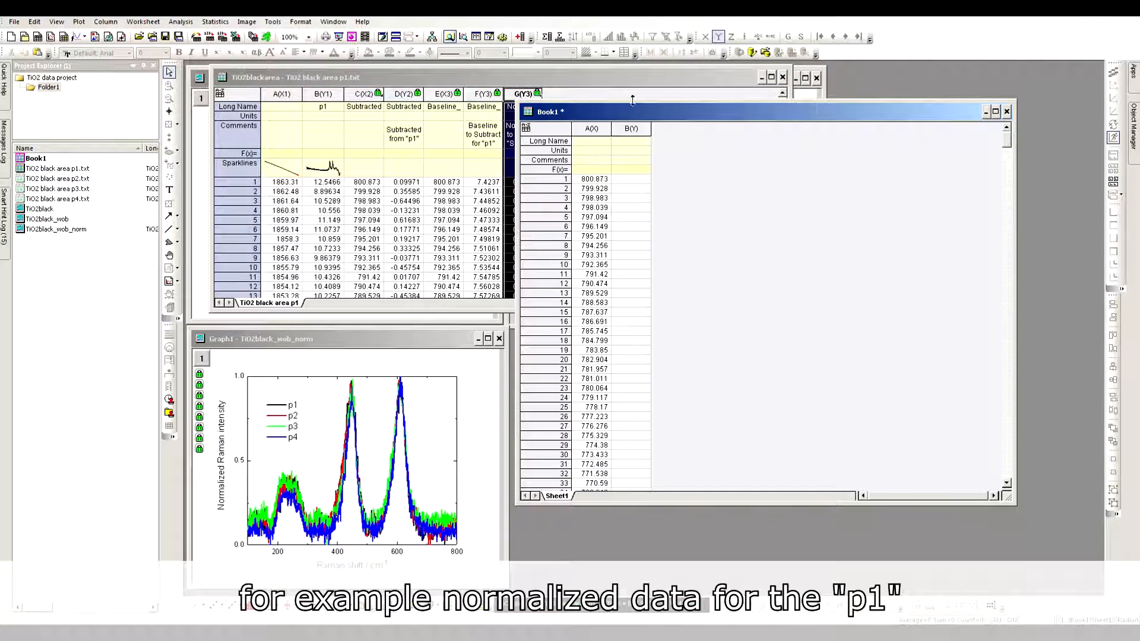
pyautogui.click(626, 131)
pyautogui.hotkey('ctrl', 'v')
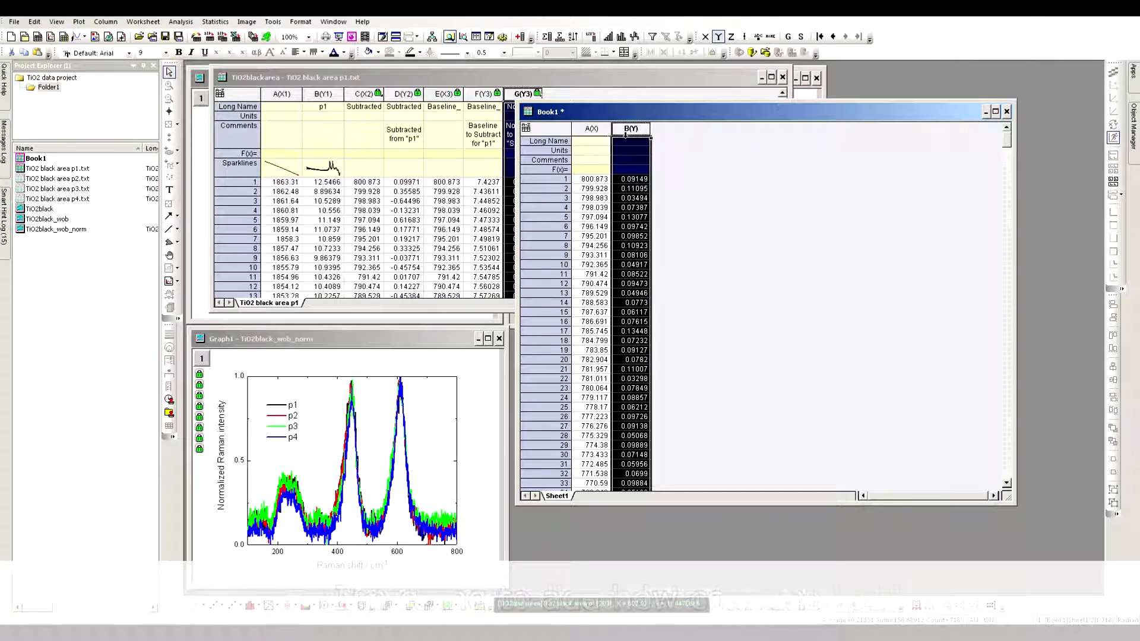
# Add three new columns, C, D and E, to the Book1 worksheet
pyautogui.rightClick(696, 212)
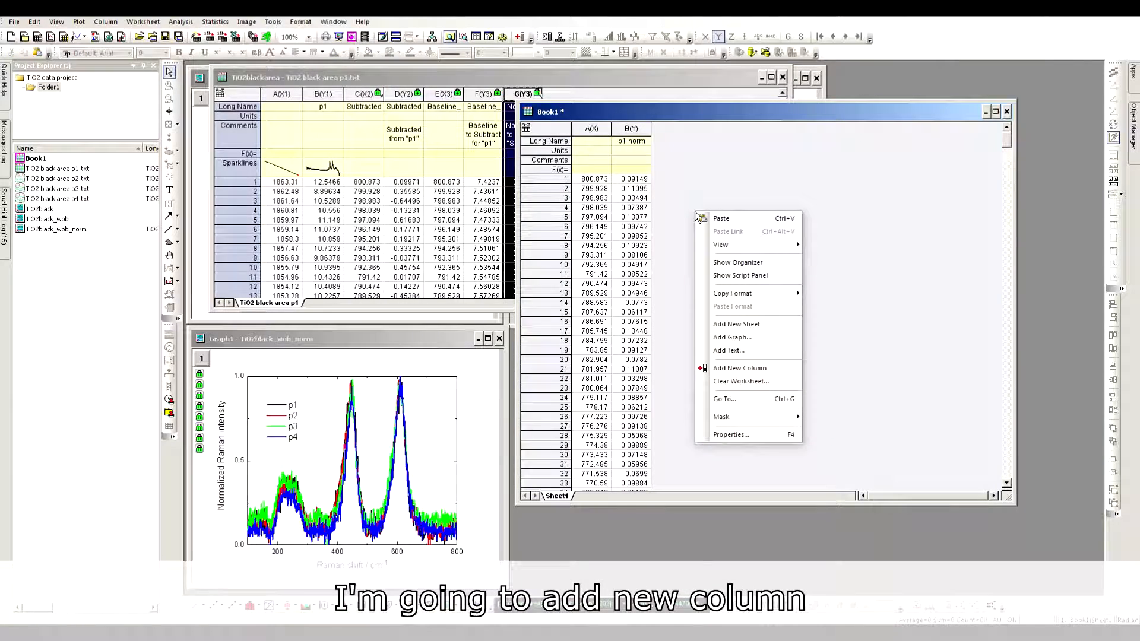
pyautogui.click(756, 368)
pyautogui.rightClick(748, 305)
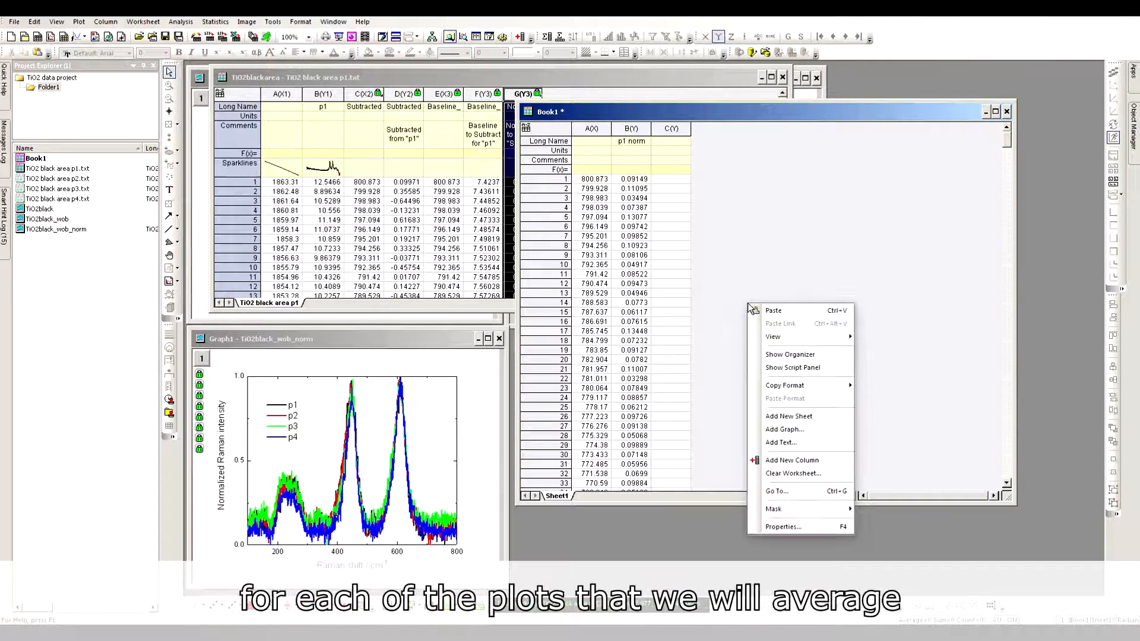
pyautogui.click(801, 462)
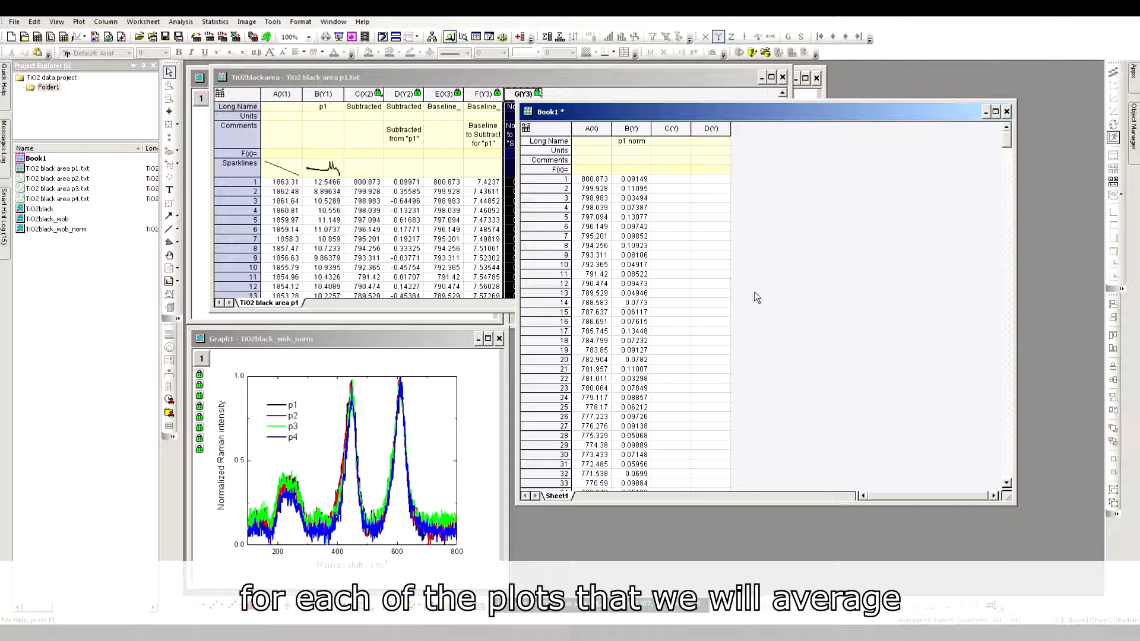
pyautogui.rightClick(754, 292)
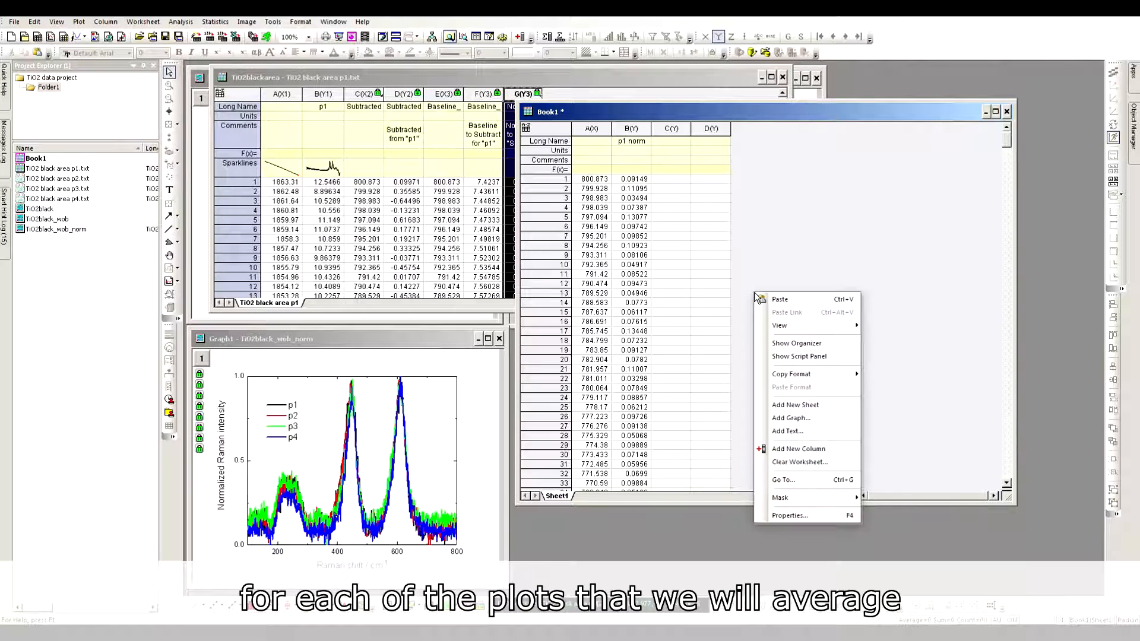
pyautogui.click(794, 450)
# Copy the normalized data of the p2 and p3 workbooks into Book1 columns C and D, named "p2 norm" and "p3 norm"
pyautogui.doubleClick(69, 179)
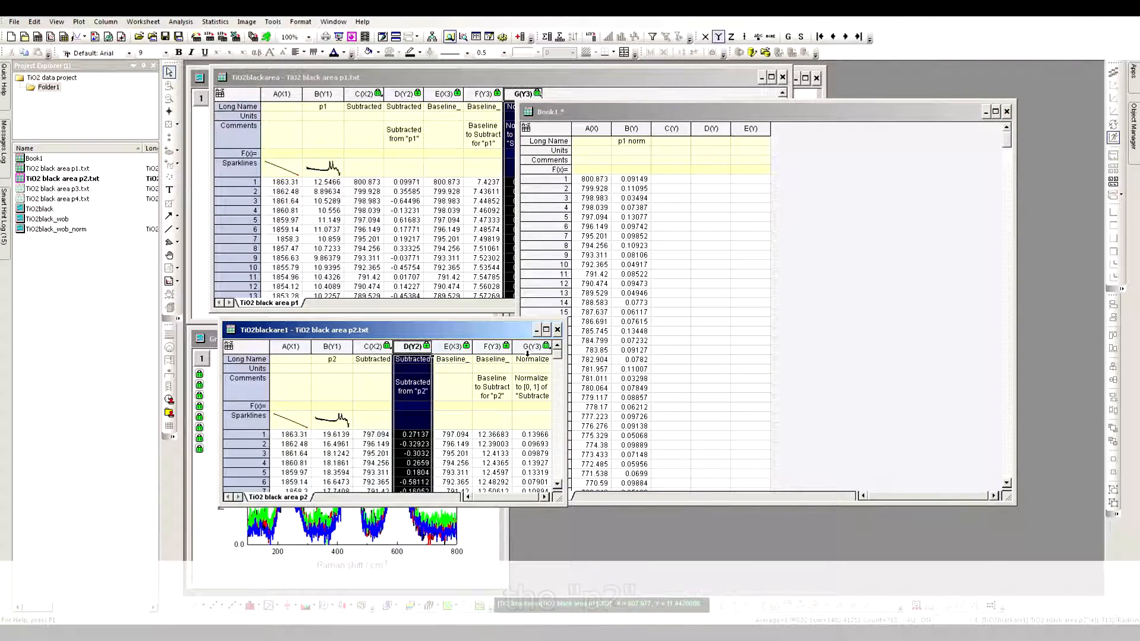
pyautogui.click(528, 350)
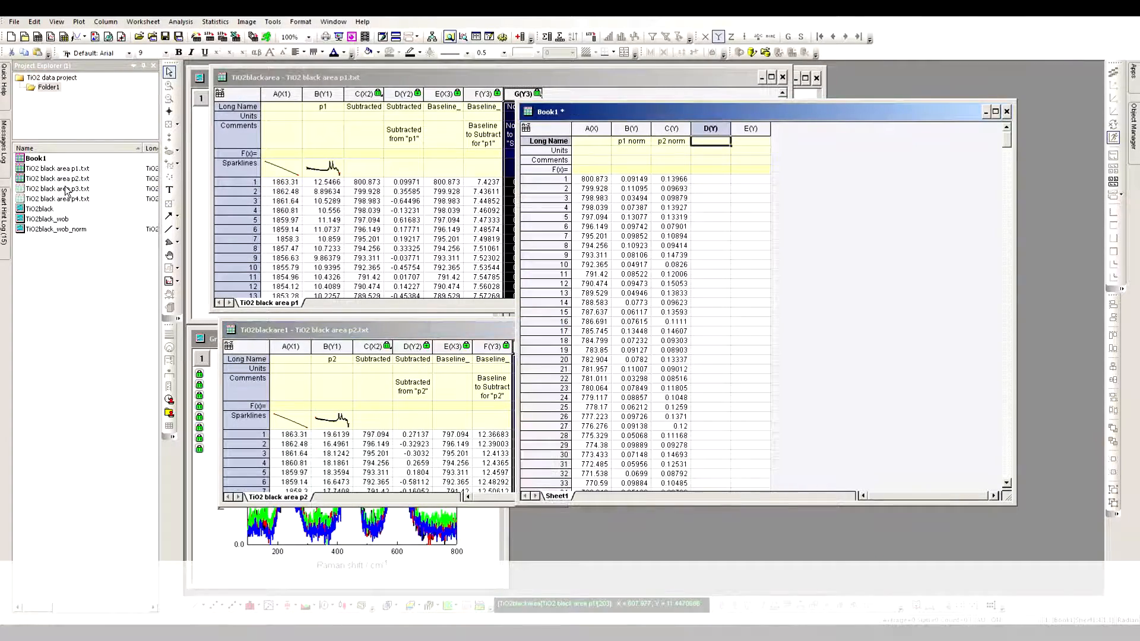
pyautogui.doubleClick(57, 189)
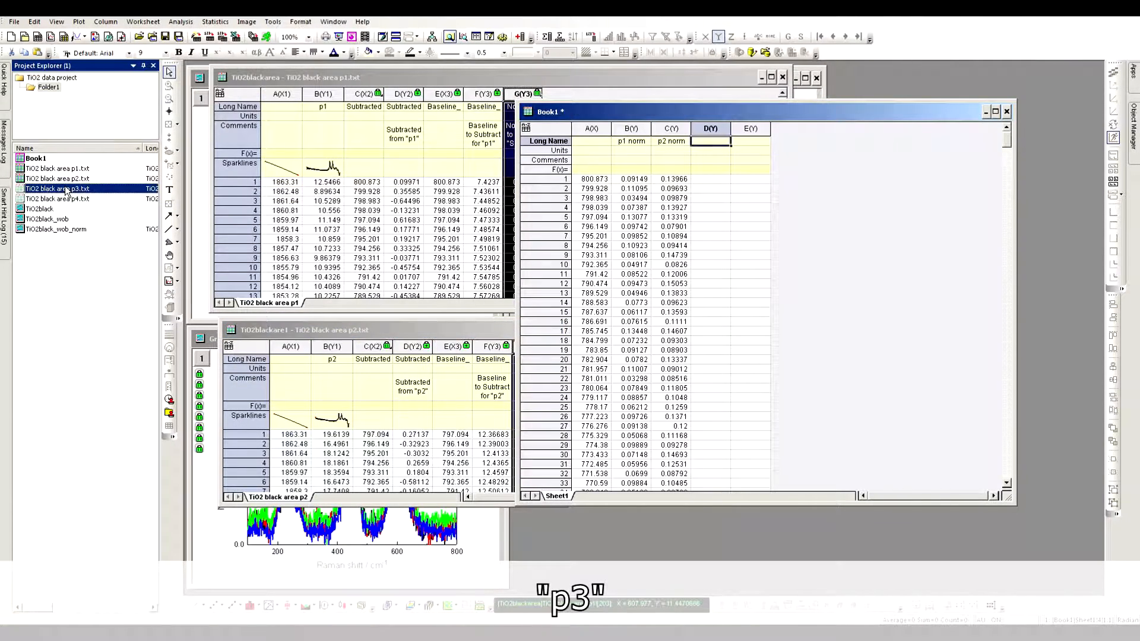
pyautogui.click(552, 209)
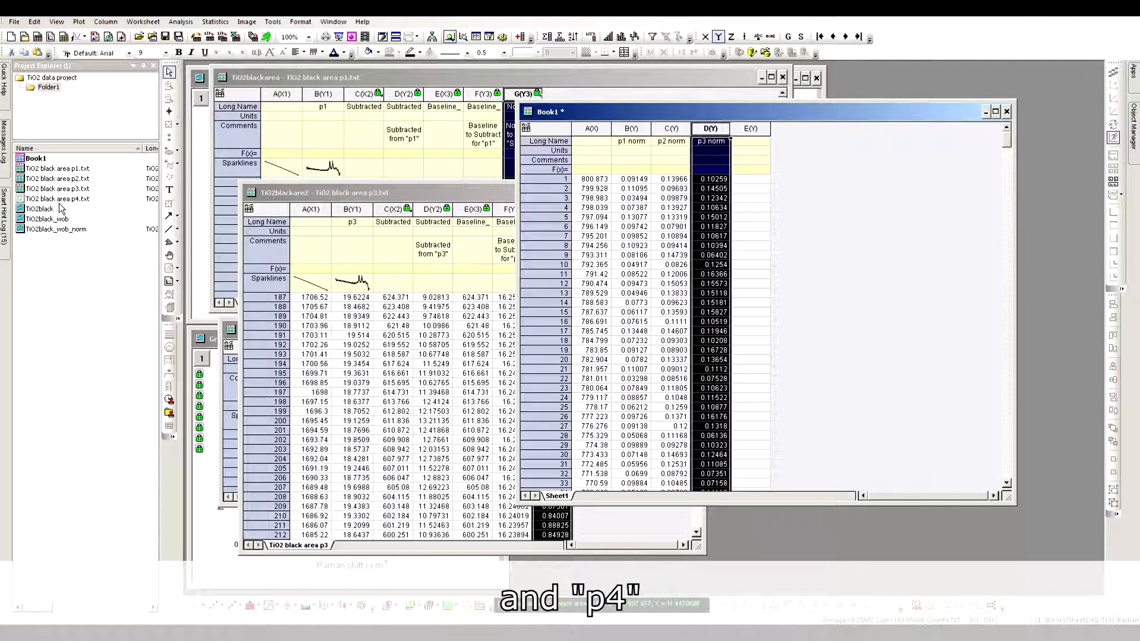
# Copy the normalized column G(Y3) of the p4 workbook into column E of Book1, with the long name "p4 norm"
pyautogui.doubleClick(70, 199)
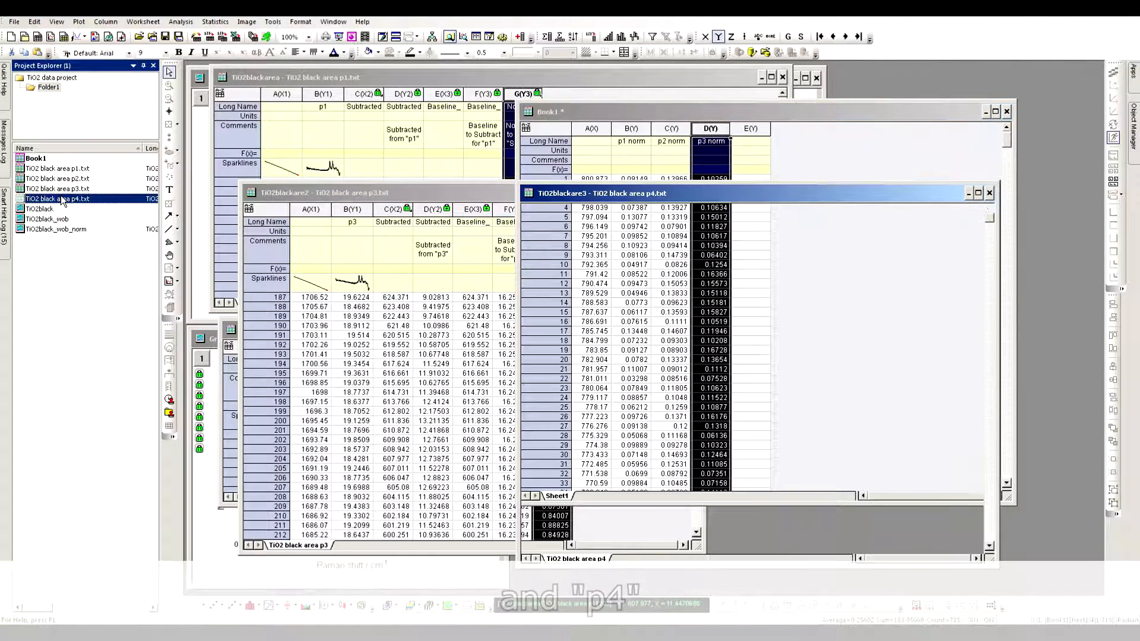
pyautogui.click(822, 210)
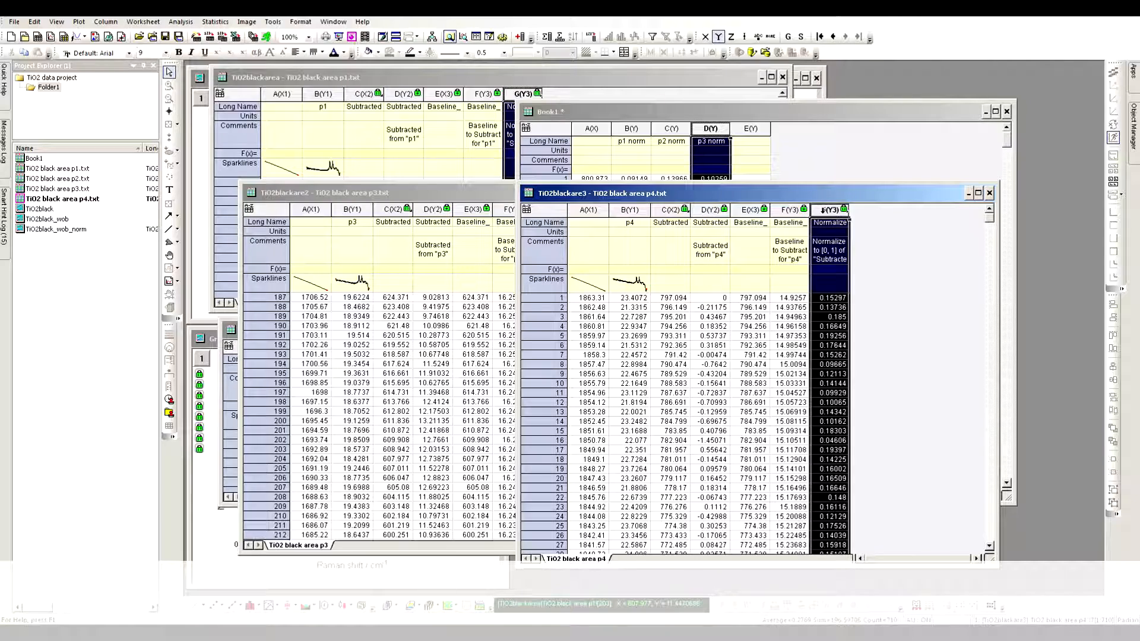
pyautogui.hotkey('ctrl', 'c')
pyautogui.click(791, 155)
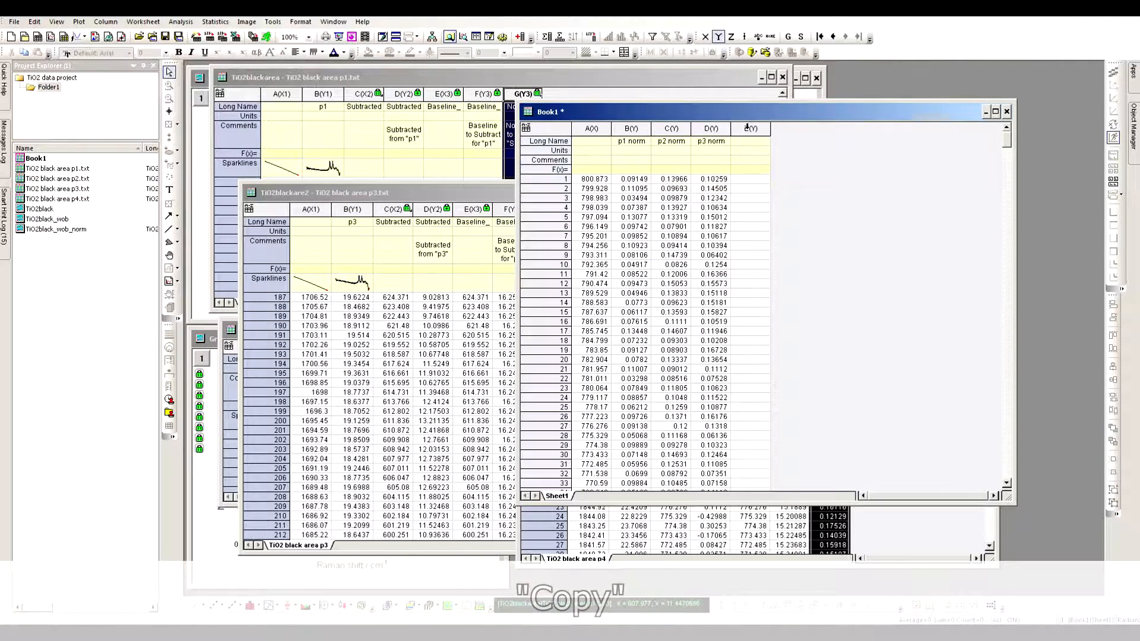
pyautogui.click(750, 129)
pyautogui.hotkey('ctrl', 'v')
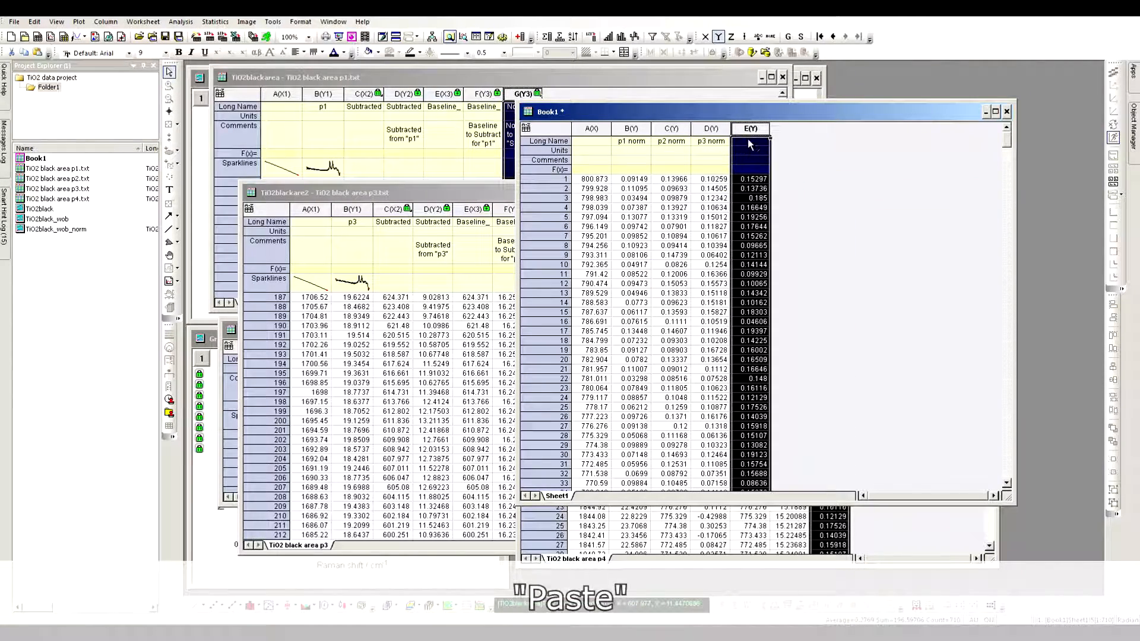
pyautogui.click(784, 158)
# Add a new column F to Book1 and open Set Column Values for it
pyautogui.rightClick(785, 156)
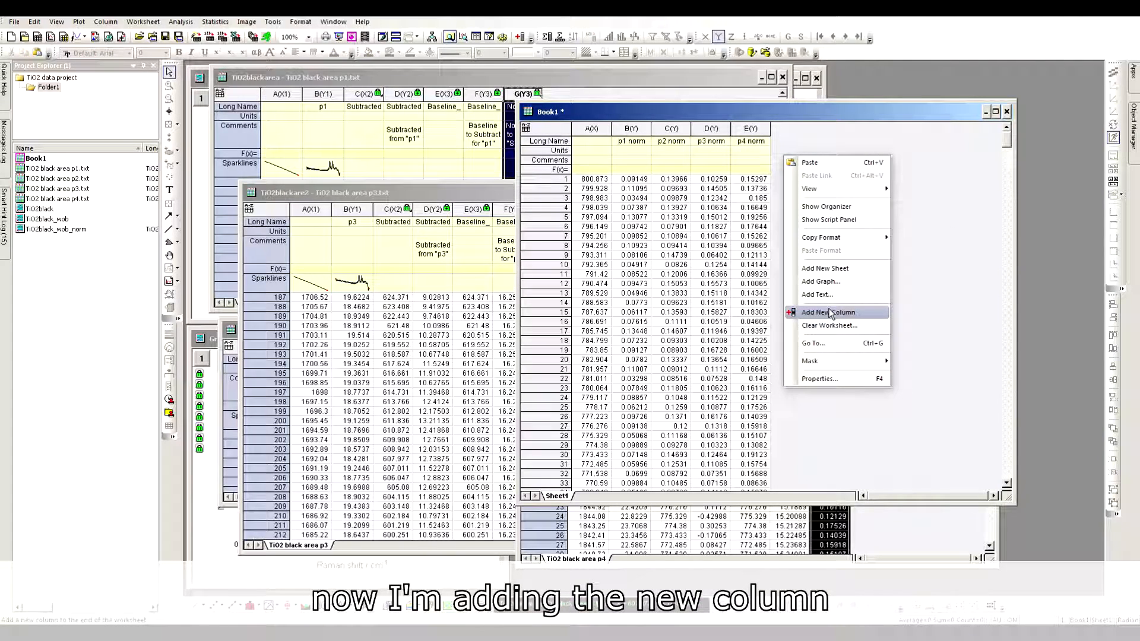
pyautogui.click(830, 313)
pyautogui.click(786, 129)
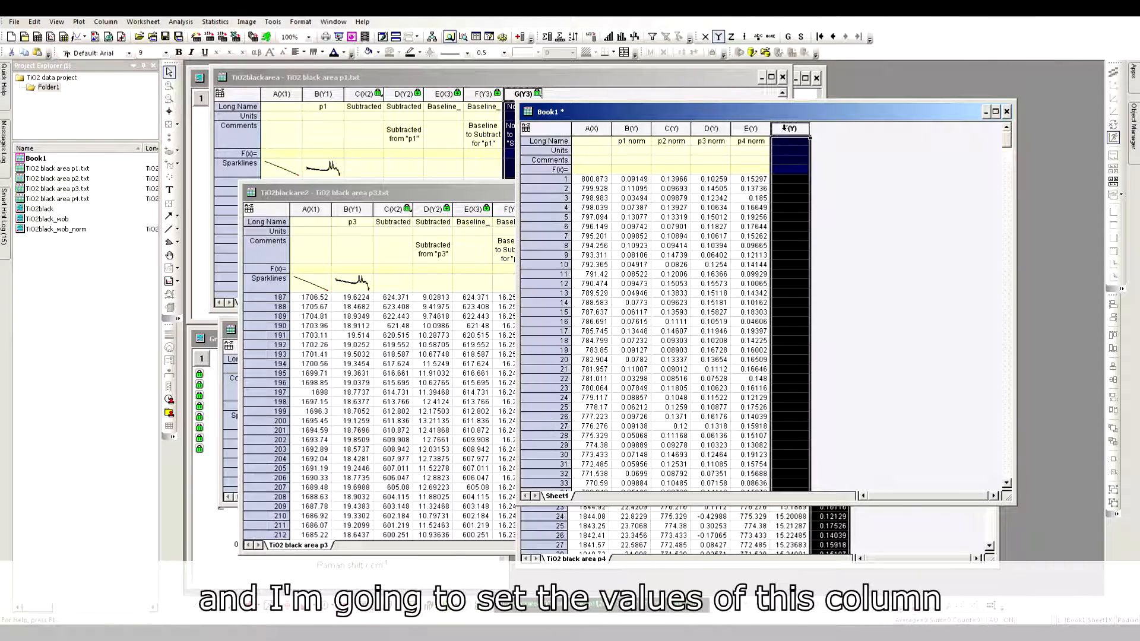
pyautogui.rightClick(788, 129)
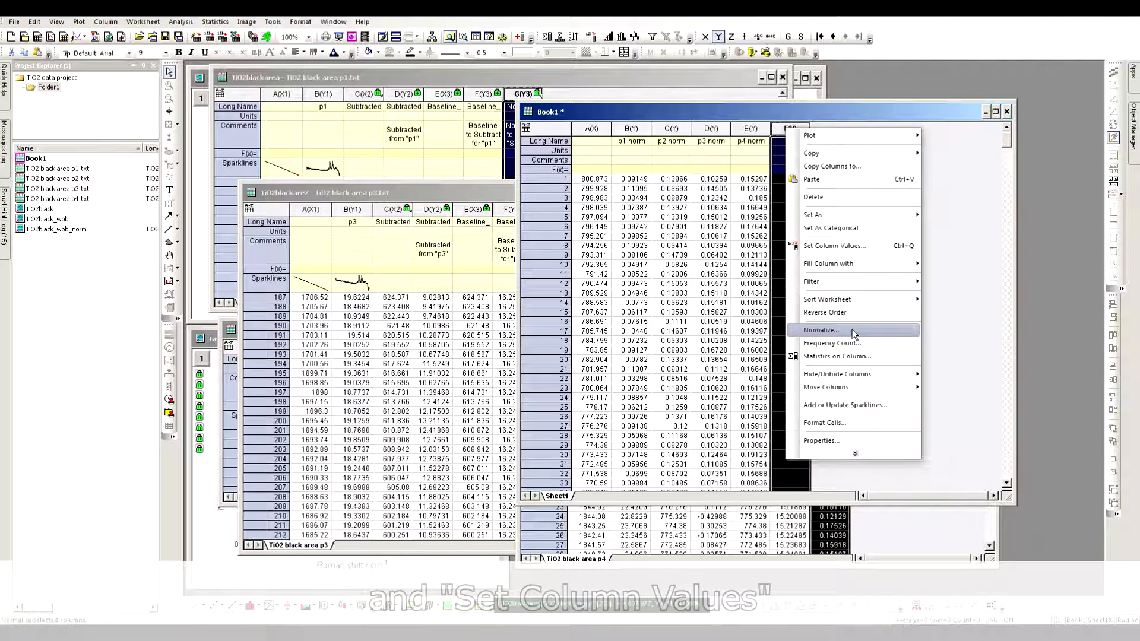
pyautogui.click(842, 252)
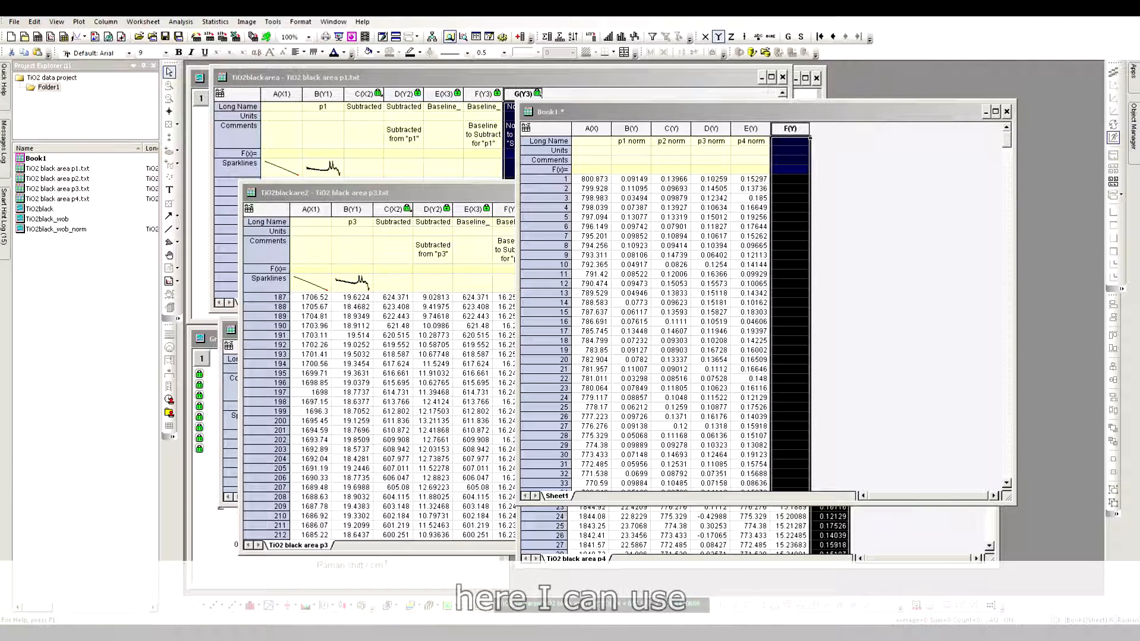
pyautogui.moveTo(351, 178); pyautogui.dragTo(385, 175)
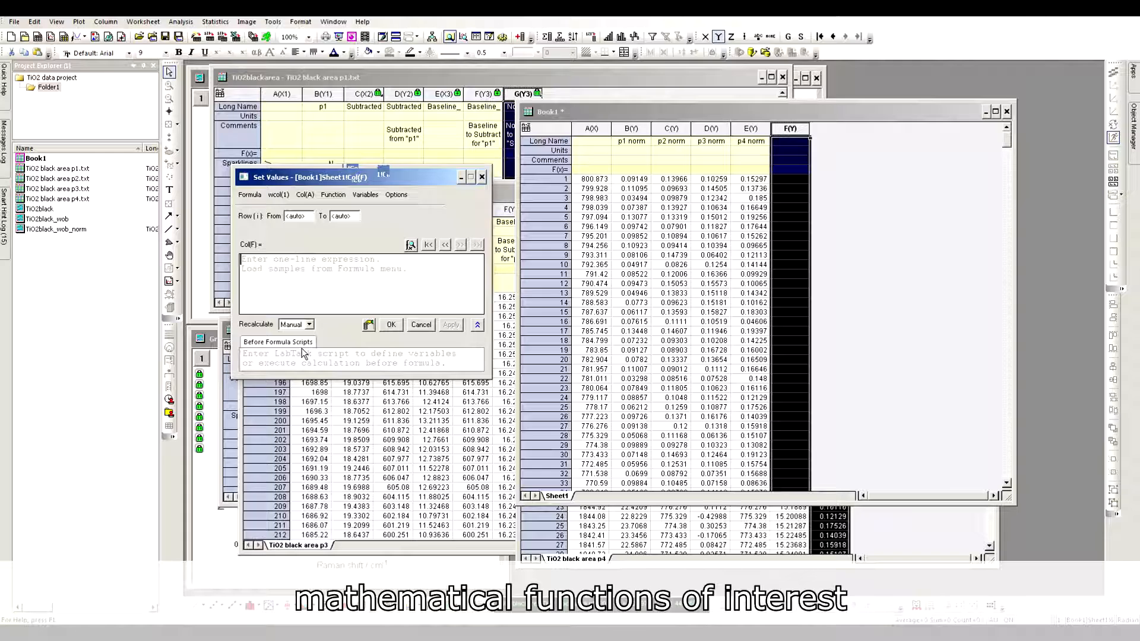
# Calculate column F of Book1 as the average of the four normalized columns: (Col("p1 norm")+Col("p2 norm")+Col("p3 norm")+Col("p4 norm"))/4
pyautogui.write('(')
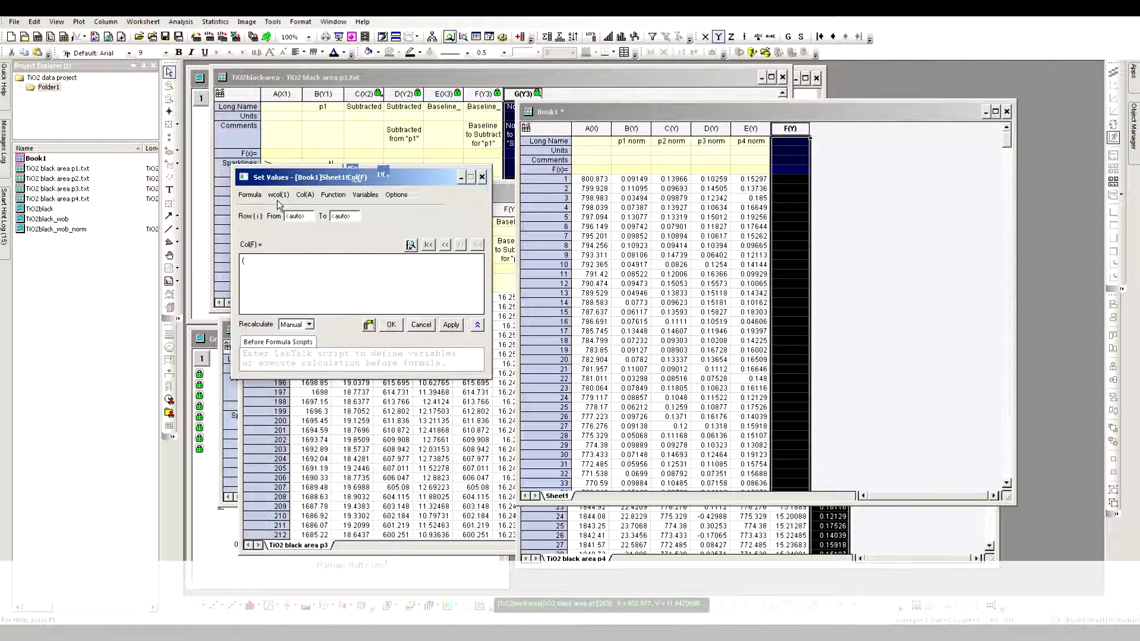
pyautogui.click(305, 196)
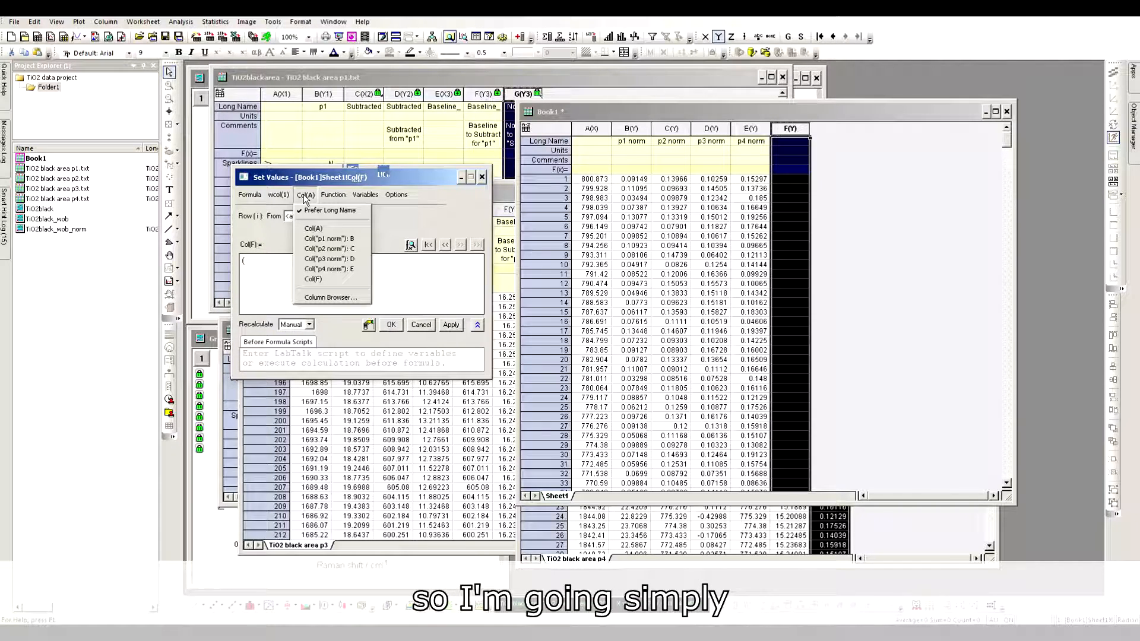
pyautogui.click(332, 239)
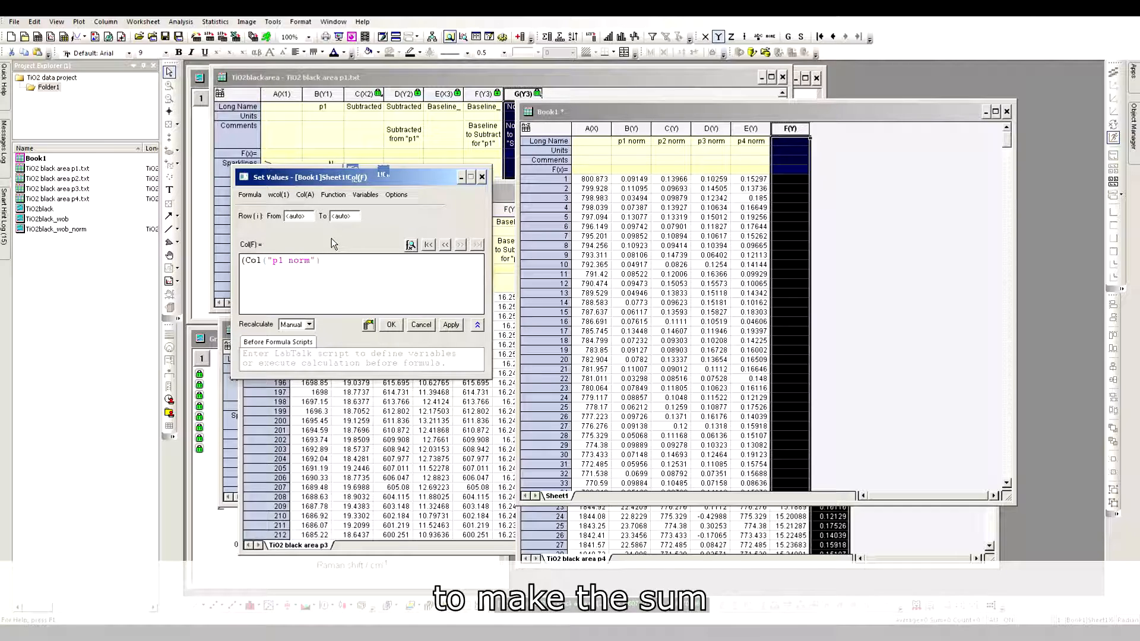
pyautogui.write('+')
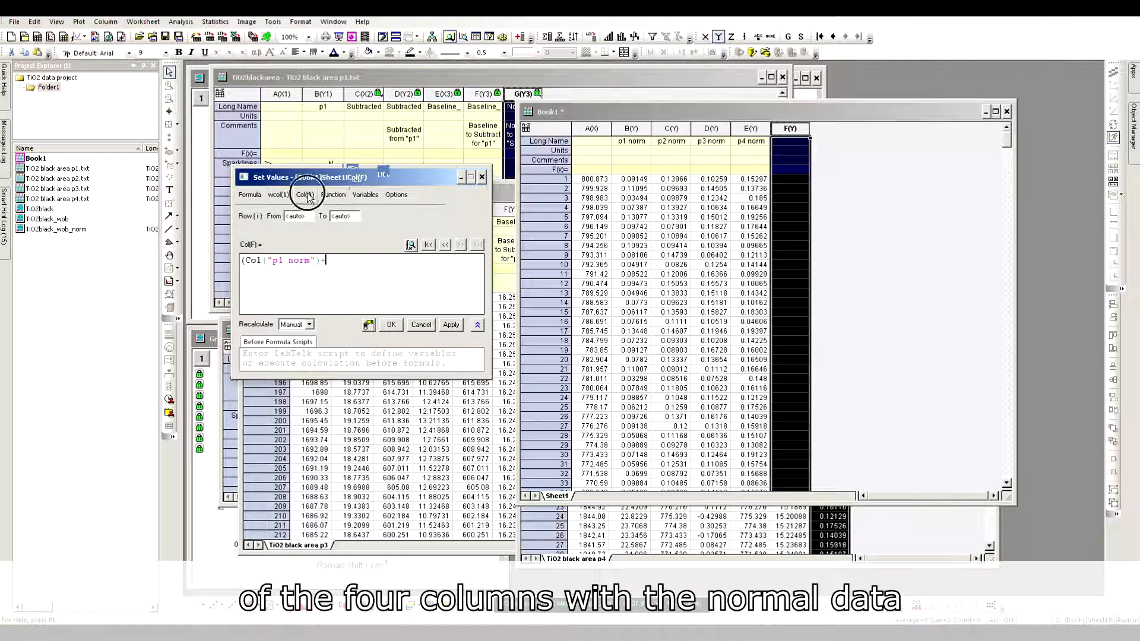
pyautogui.click(305, 194)
pyautogui.click(349, 249)
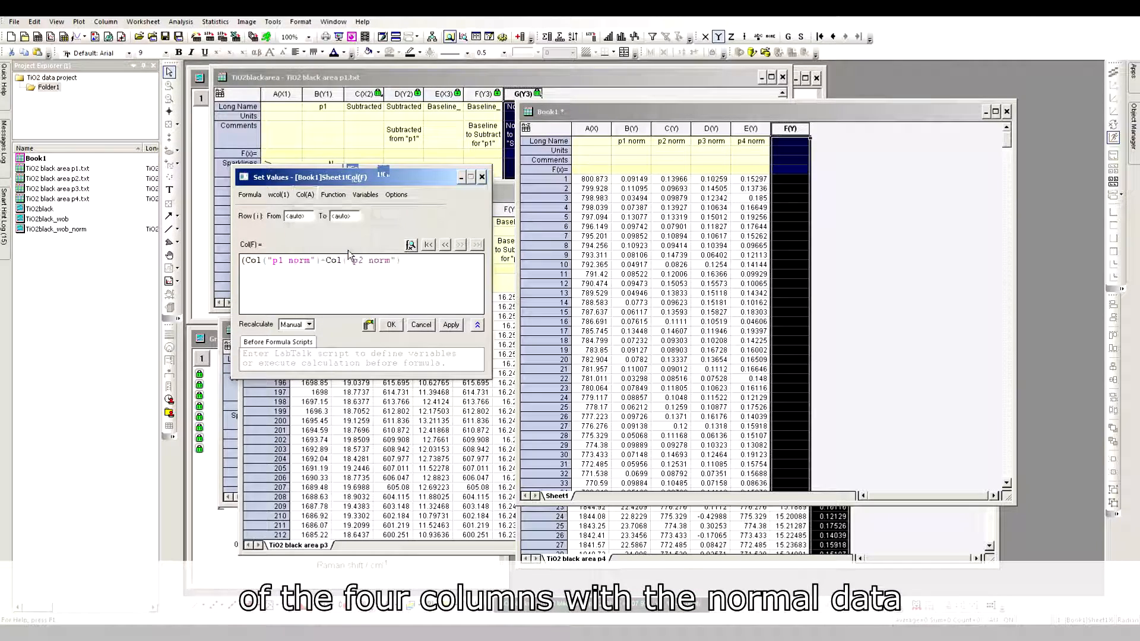
pyautogui.write('+')
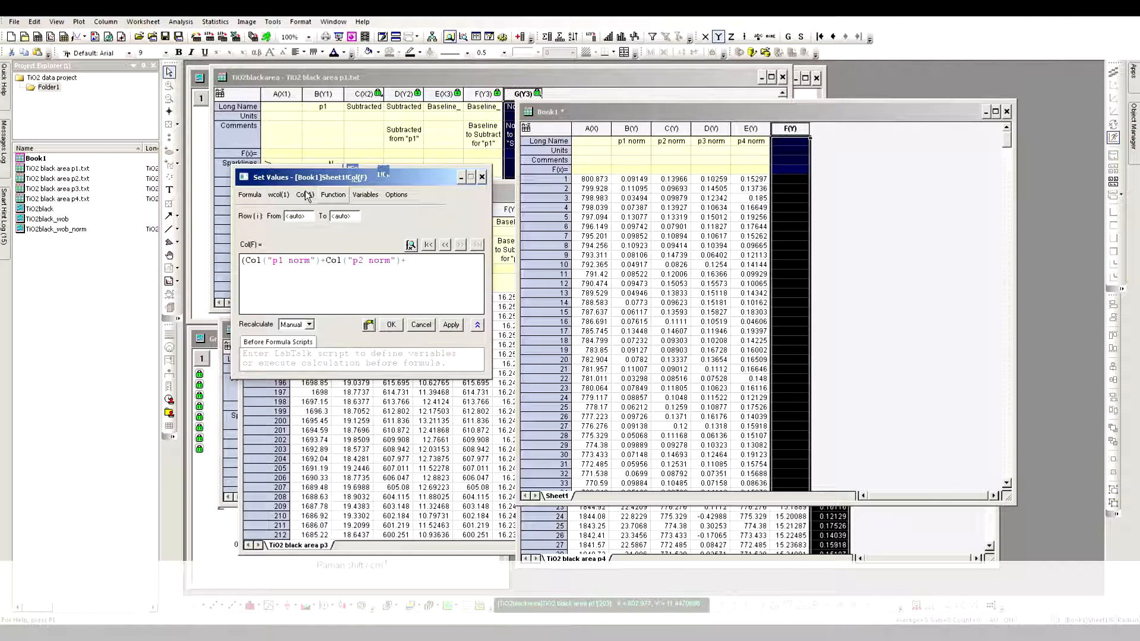
pyautogui.click(309, 195)
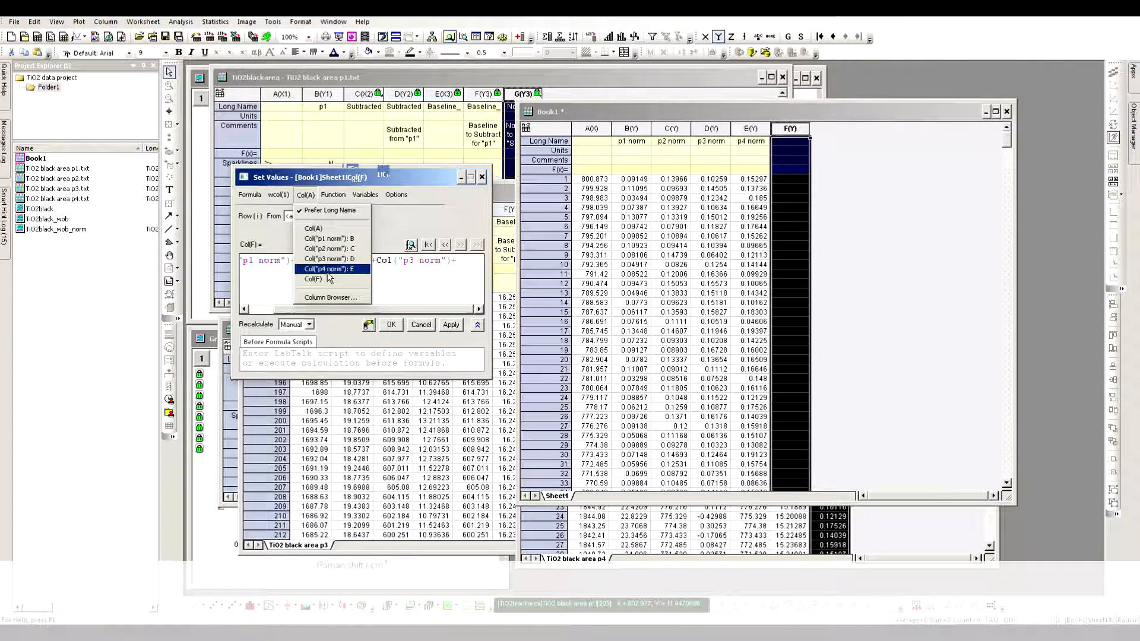
pyautogui.click(329, 270)
pyautogui.write(')/4')
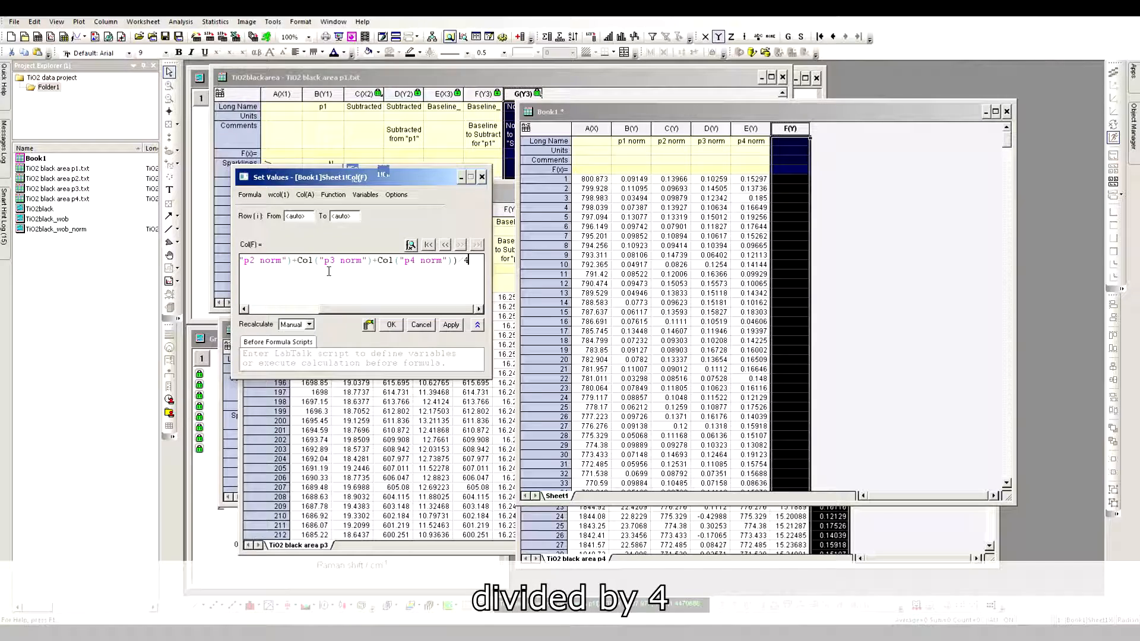
pyautogui.click(450, 325)
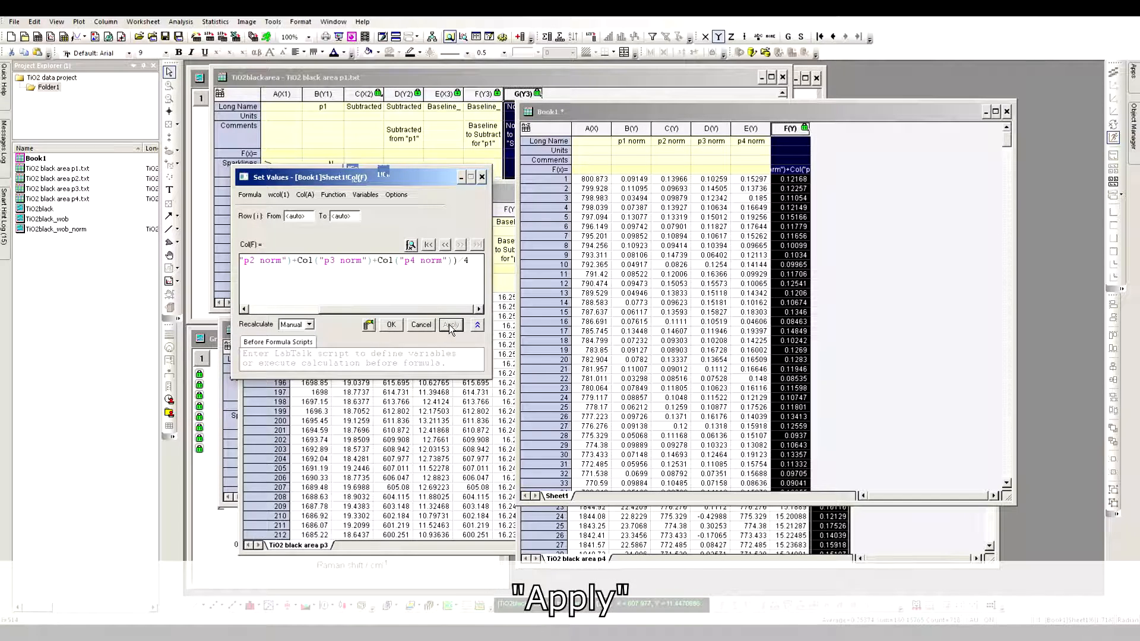
pyautogui.click(392, 325)
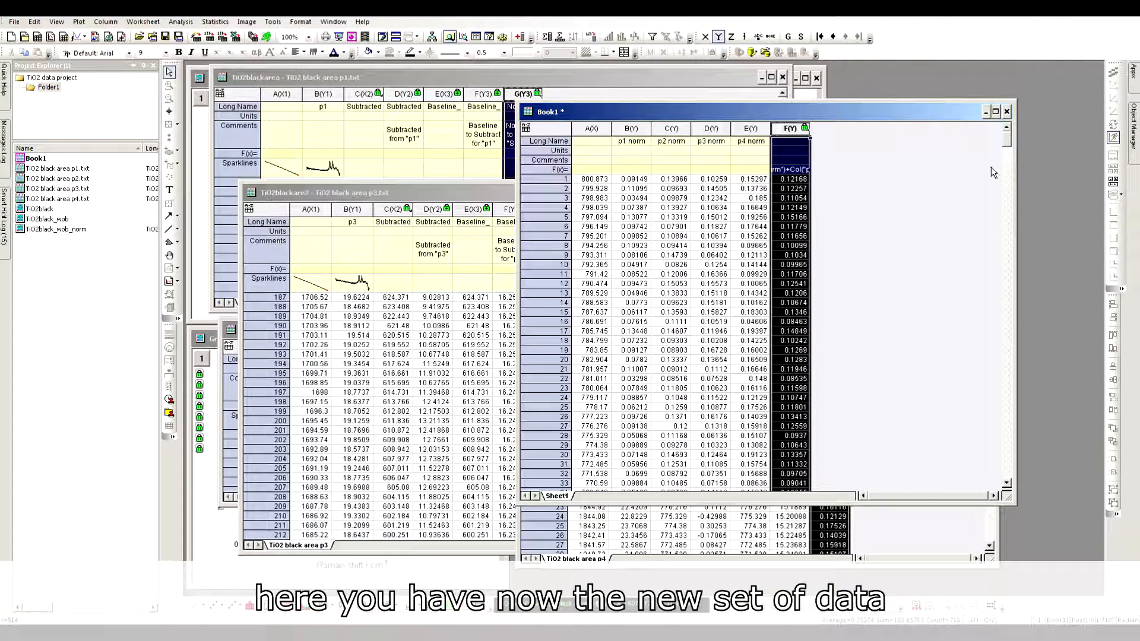
# Rename the Book1 workbook as wob_norm_Averaged
pyautogui.click(862, 392)
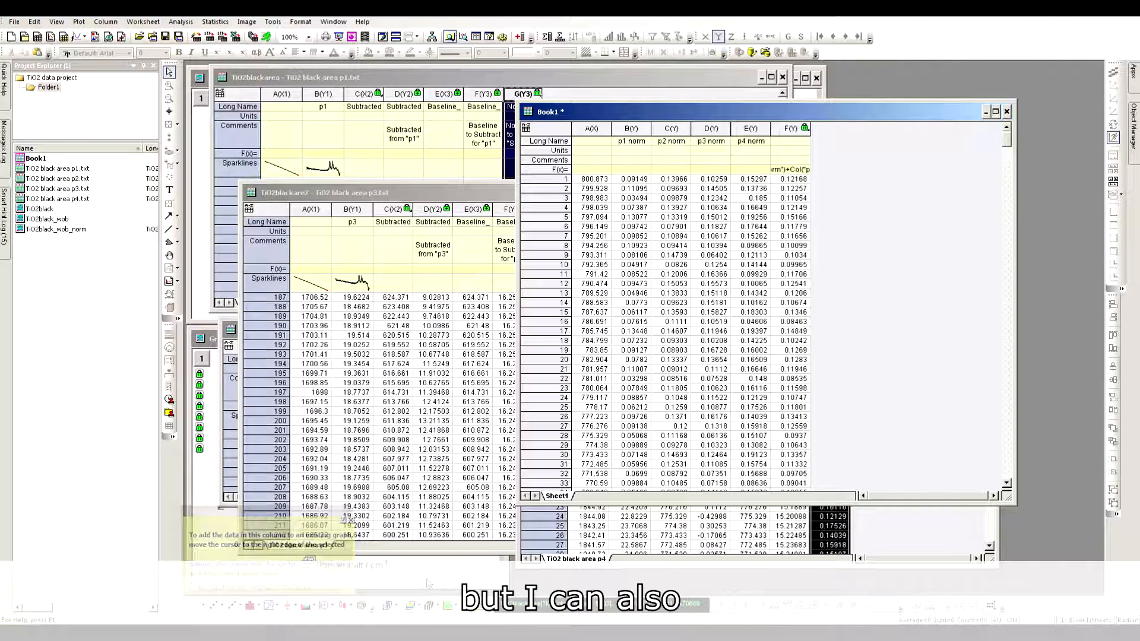
pyautogui.rightClick(595, 106)
pyautogui.click(632, 397)
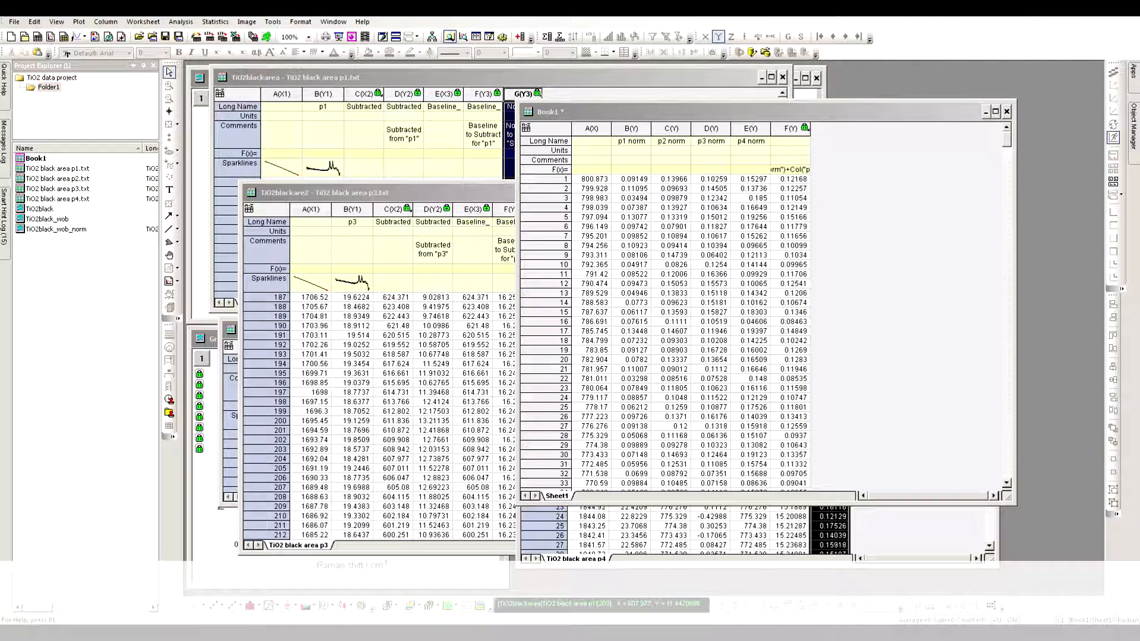
pyautogui.press('Return')
# Add column F(Y) of wob_norm_Averaged as a line plot to the layer contents of the TiO2black_wob_norm graph
pyautogui.moveTo(356, 193); pyautogui.dragTo(794, 222)
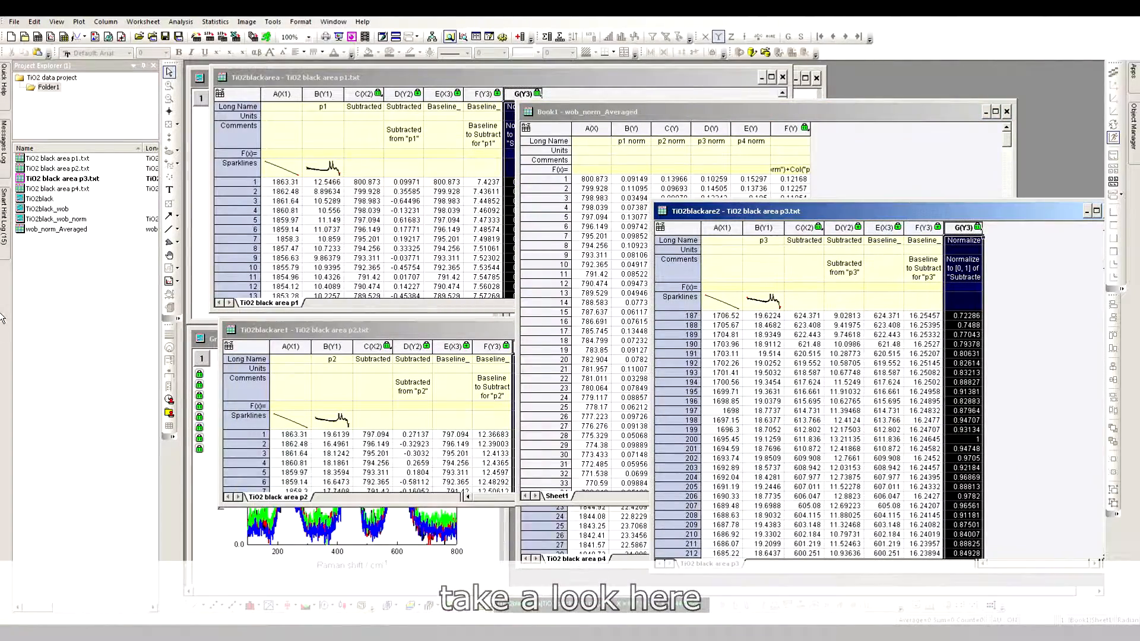
pyautogui.click(213, 342)
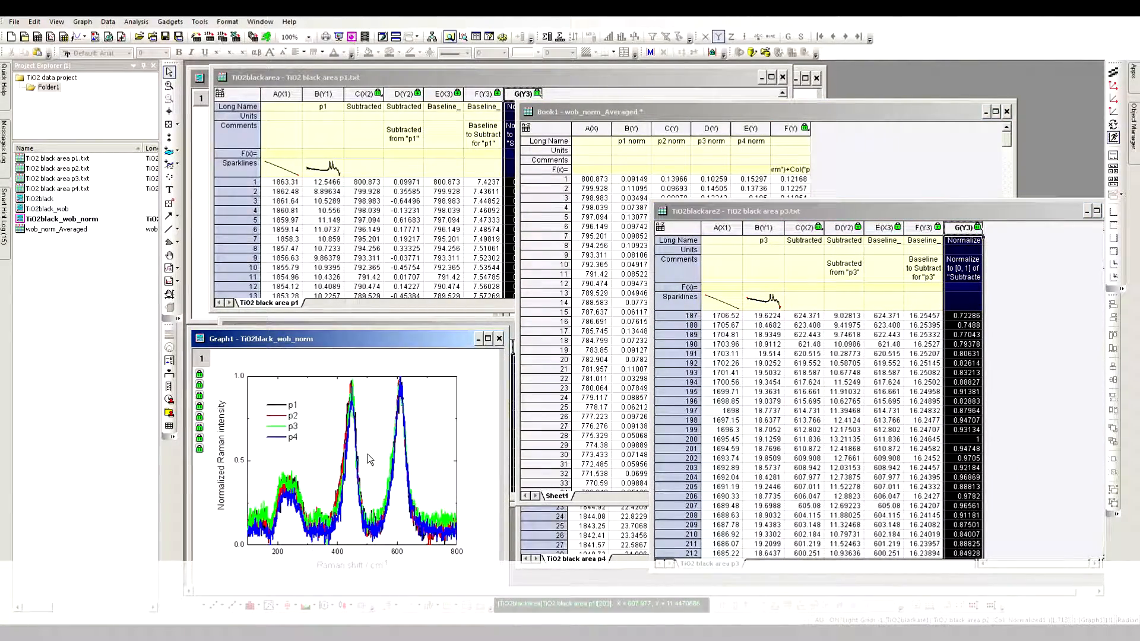
pyautogui.rightClick(368, 454)
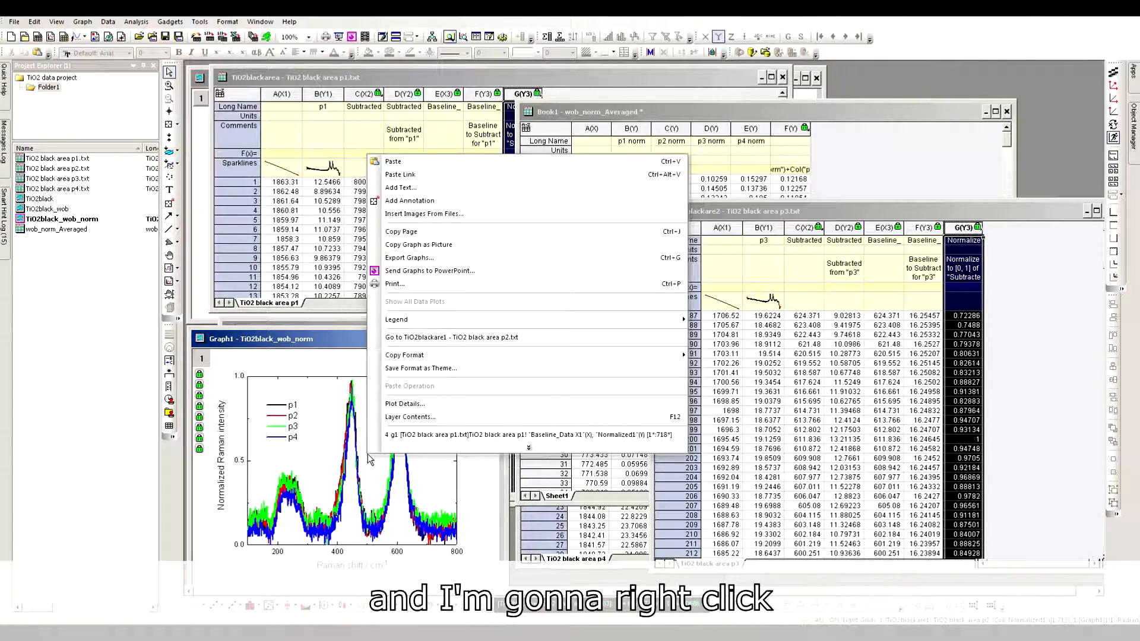
pyautogui.click(411, 417)
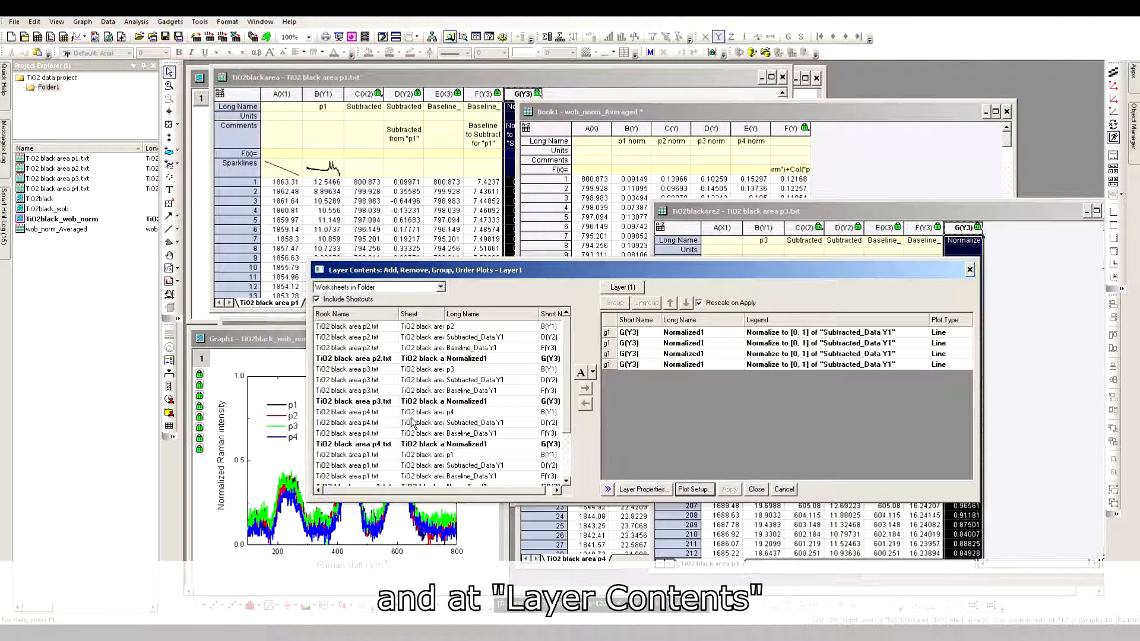
pyautogui.click(566, 481)
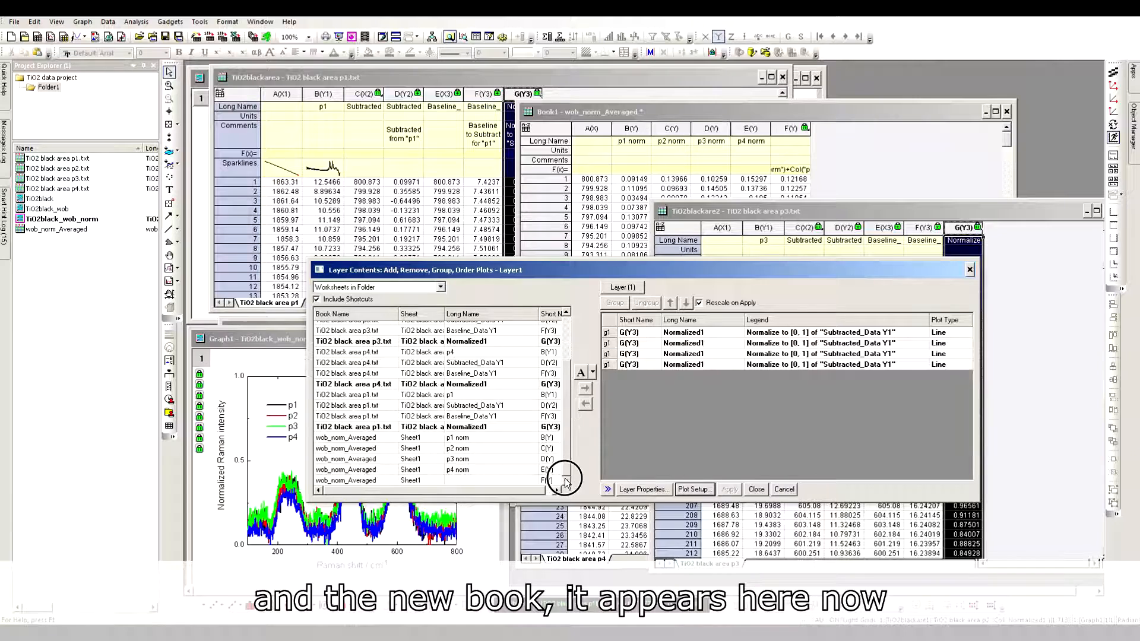
pyautogui.click(462, 481)
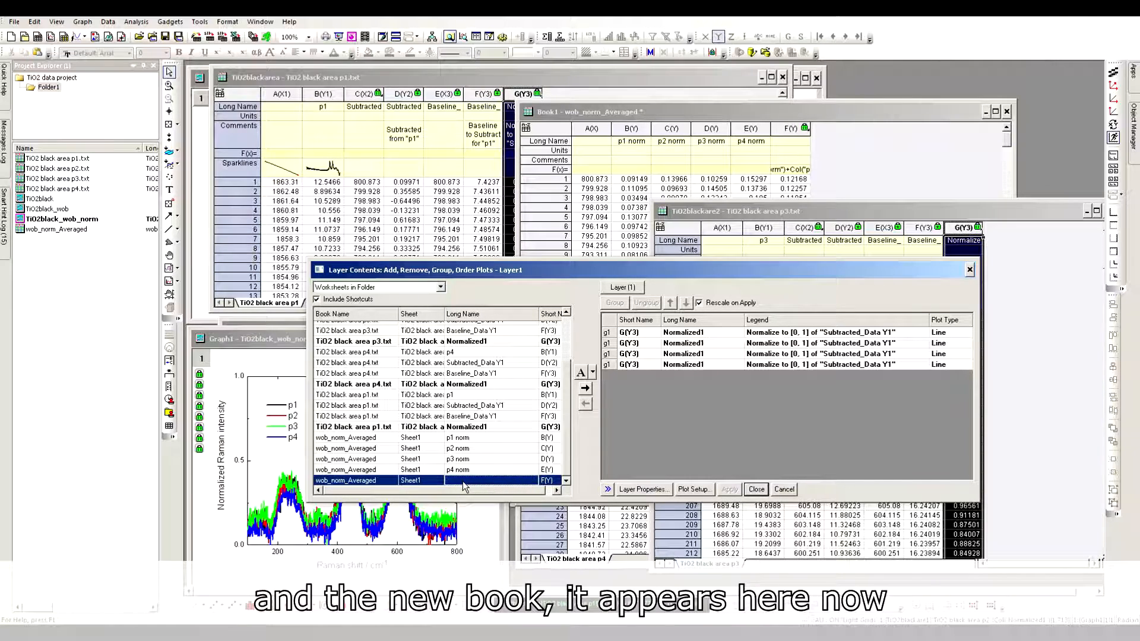
pyautogui.click(586, 389)
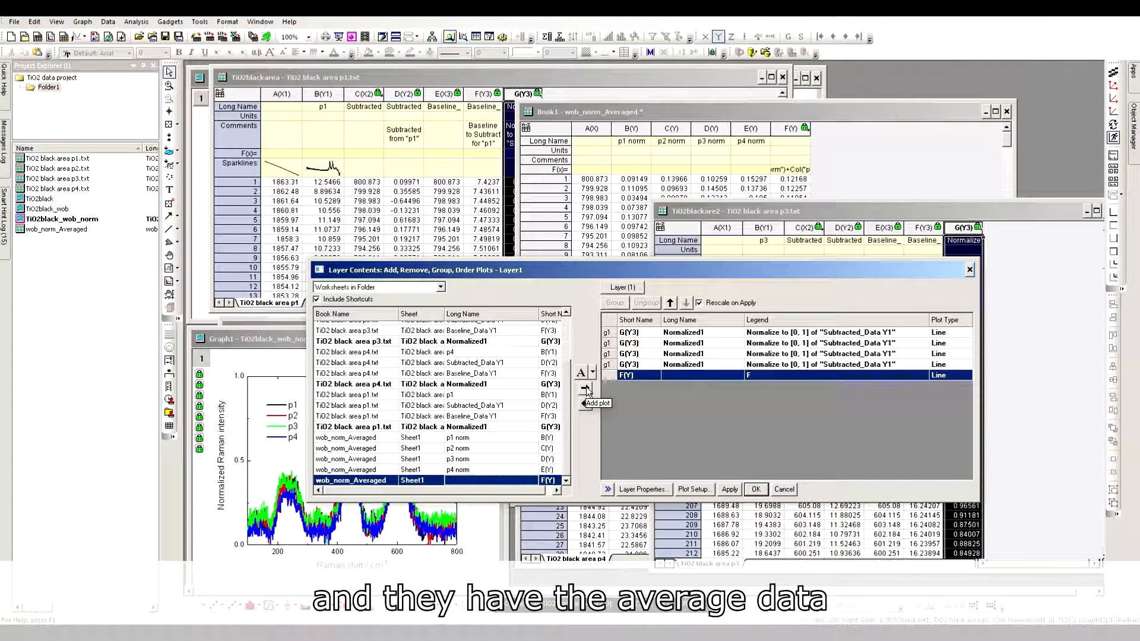
pyautogui.click(756, 489)
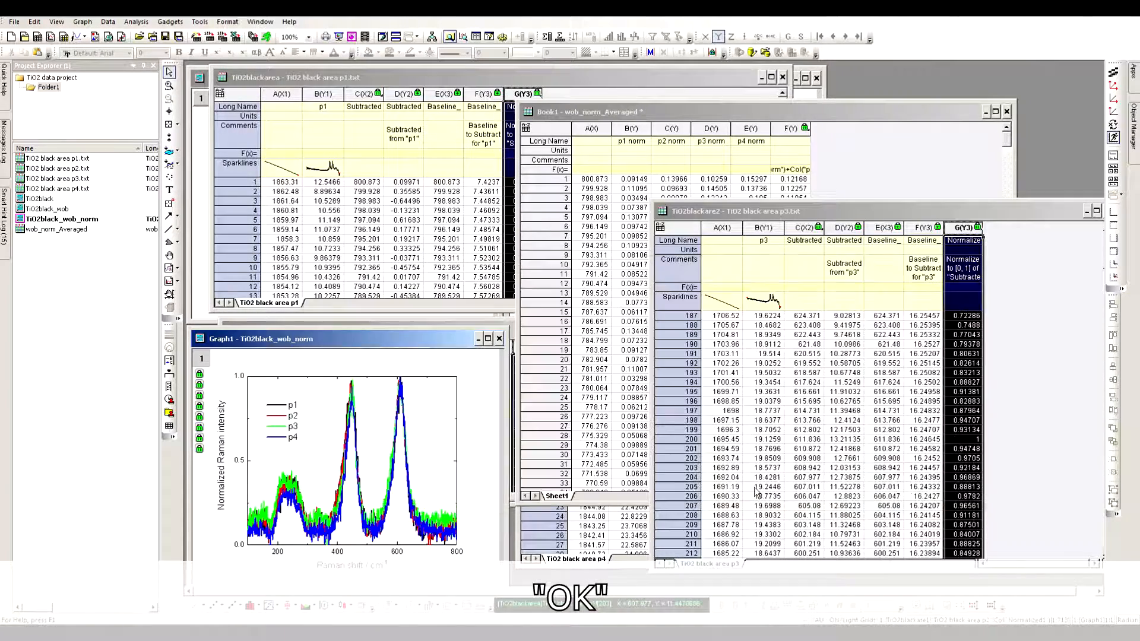
# Set the line width of the grouped p1 to p4 spectra to 0.5 in the graph's Plot Details
pyautogui.rightClick(313, 446)
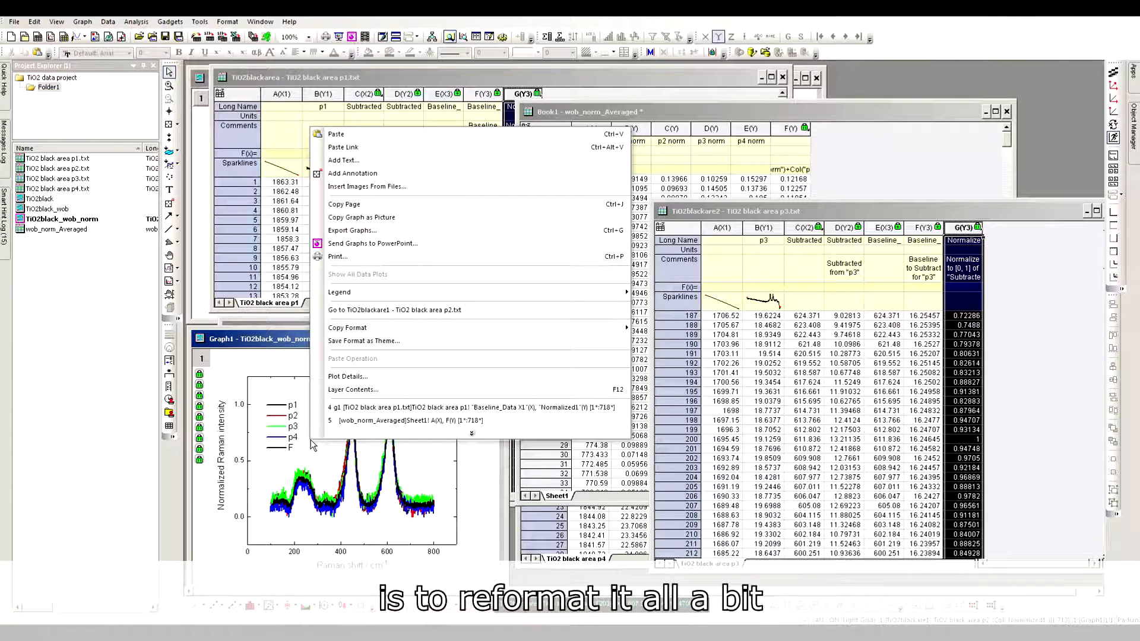
pyautogui.click(345, 376)
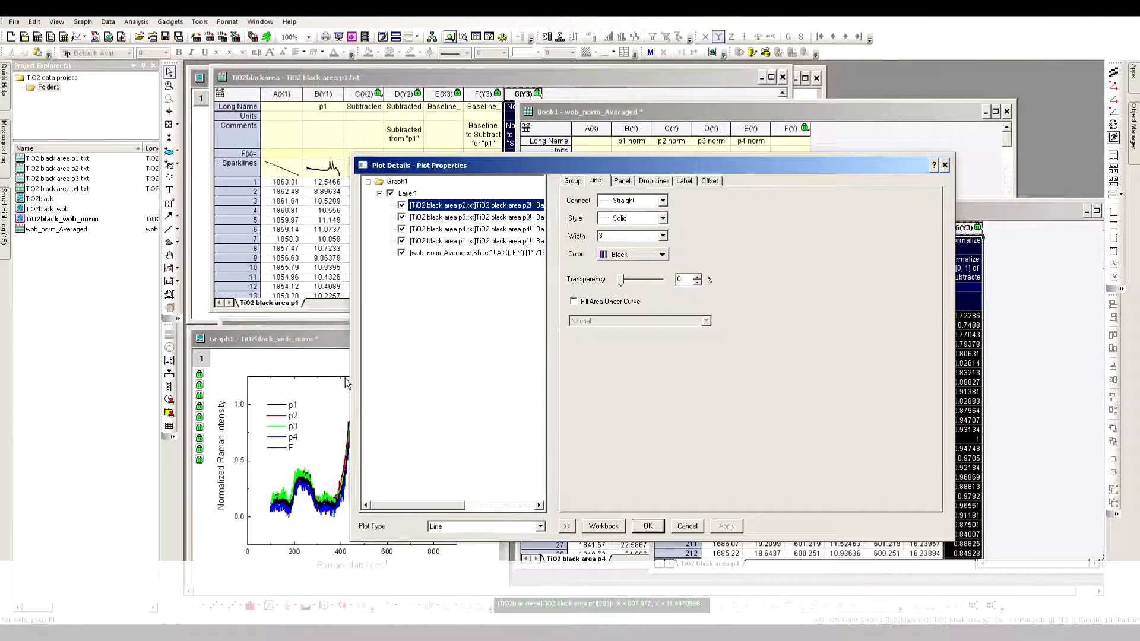
pyautogui.moveTo(611, 165); pyautogui.dragTo(765, 169)
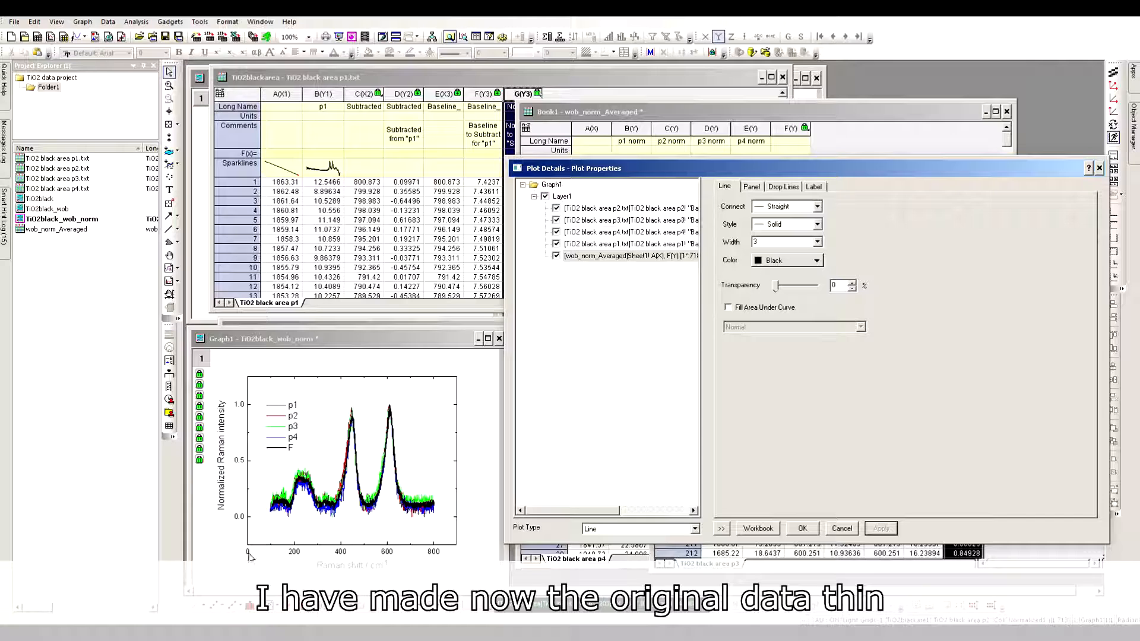
# Try to stop the line color from changing between the grouped p1 to p4 spectra through their group settings
pyautogui.click(606, 211)
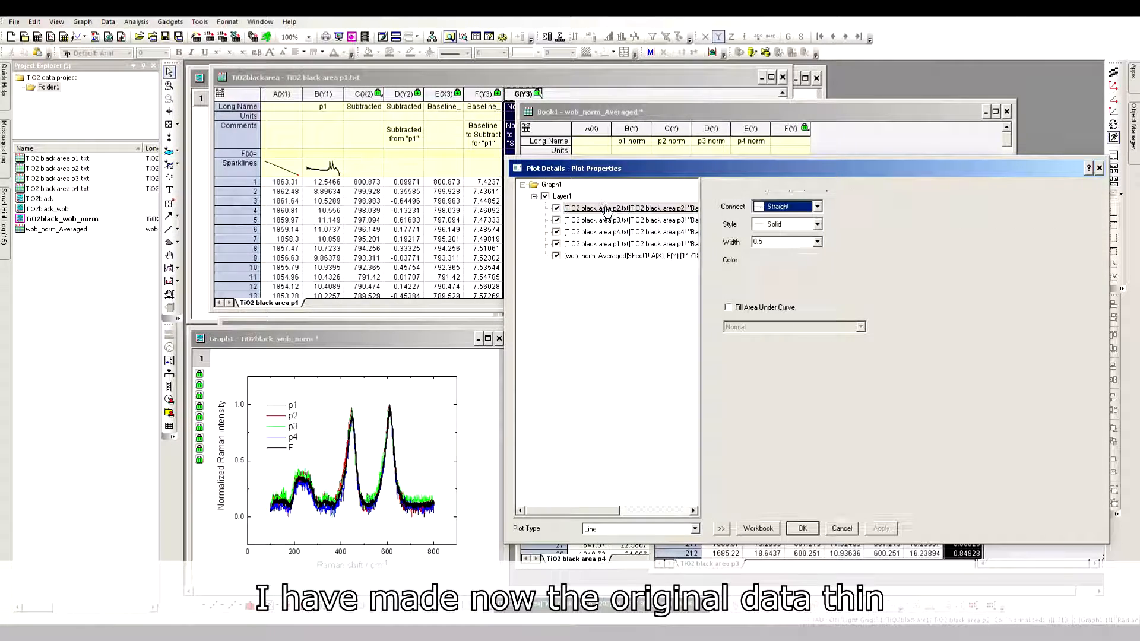
pyautogui.click(816, 259)
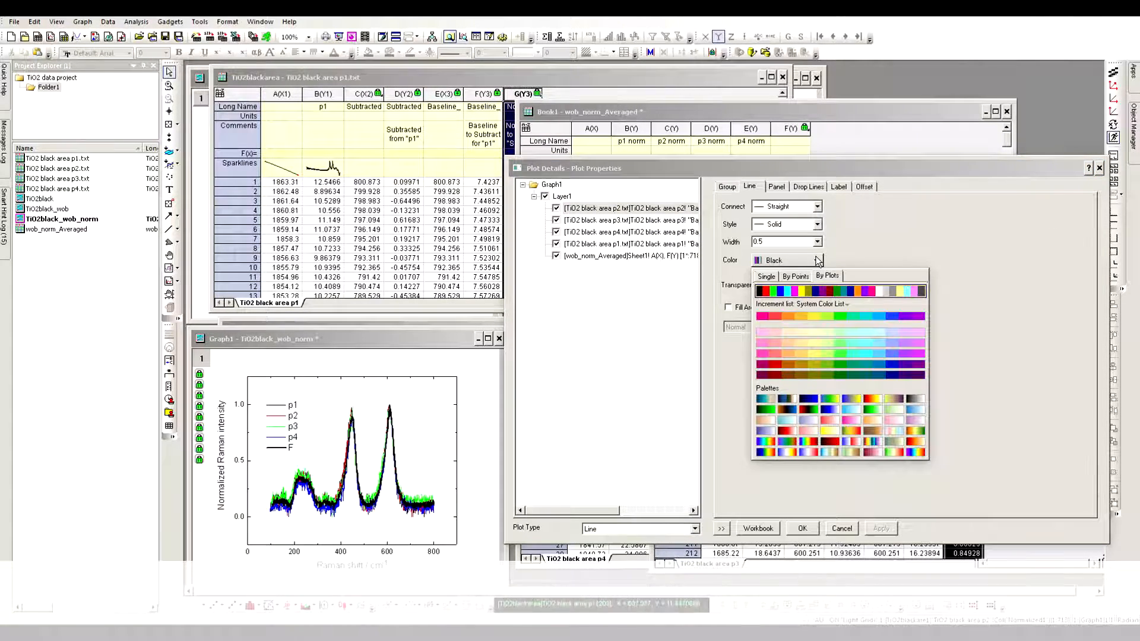
pyautogui.click(728, 187)
pyautogui.click(849, 264)
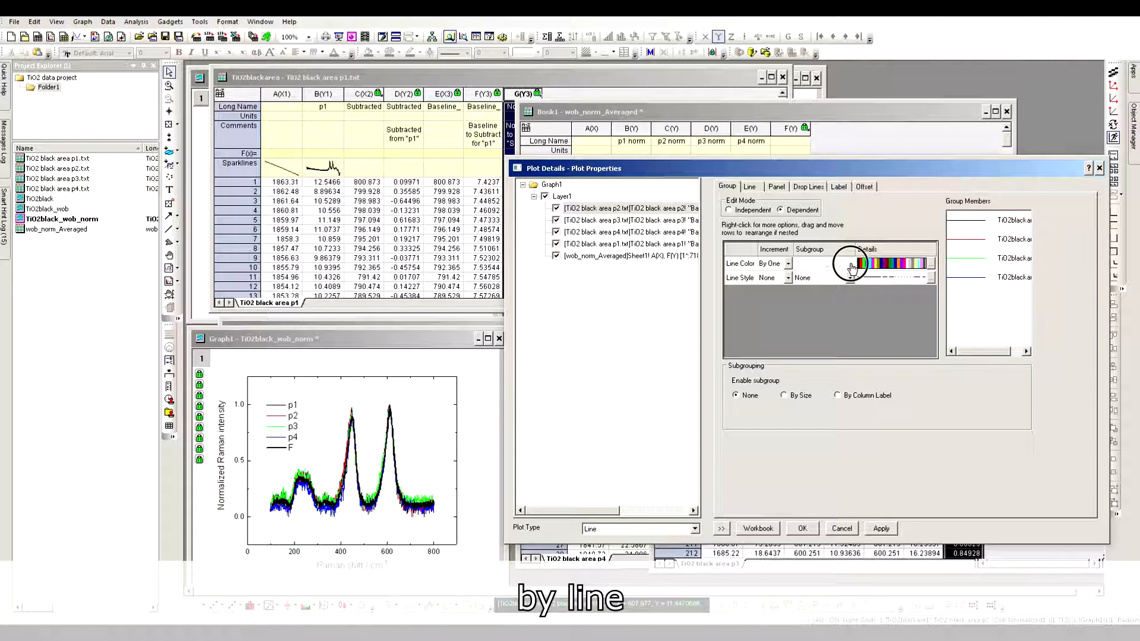
pyautogui.click(816, 279)
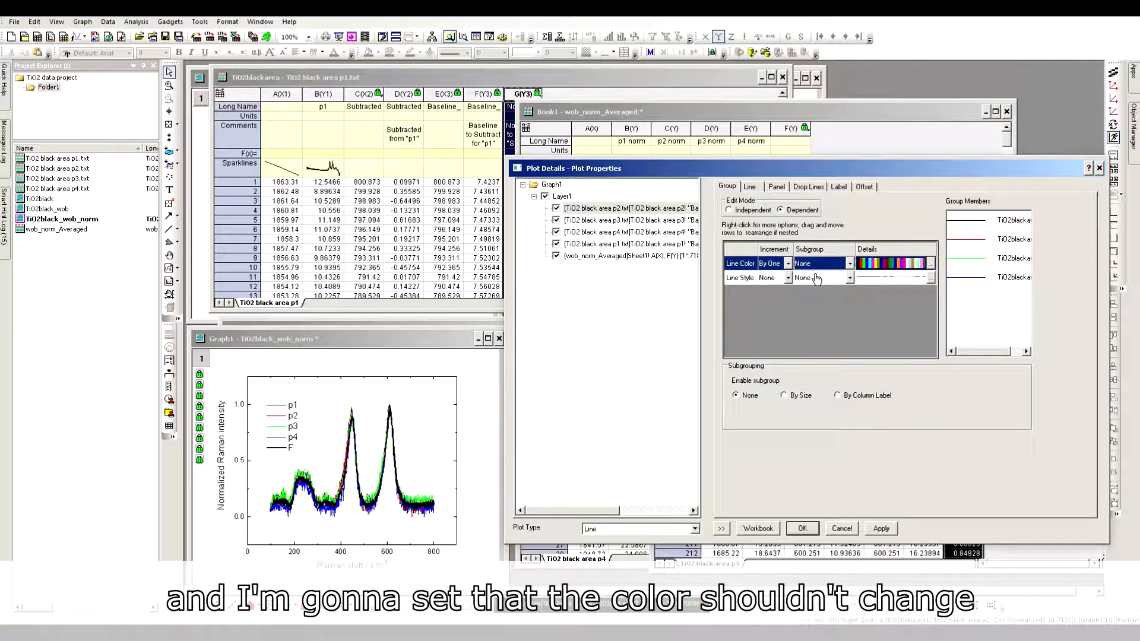
pyautogui.click(883, 528)
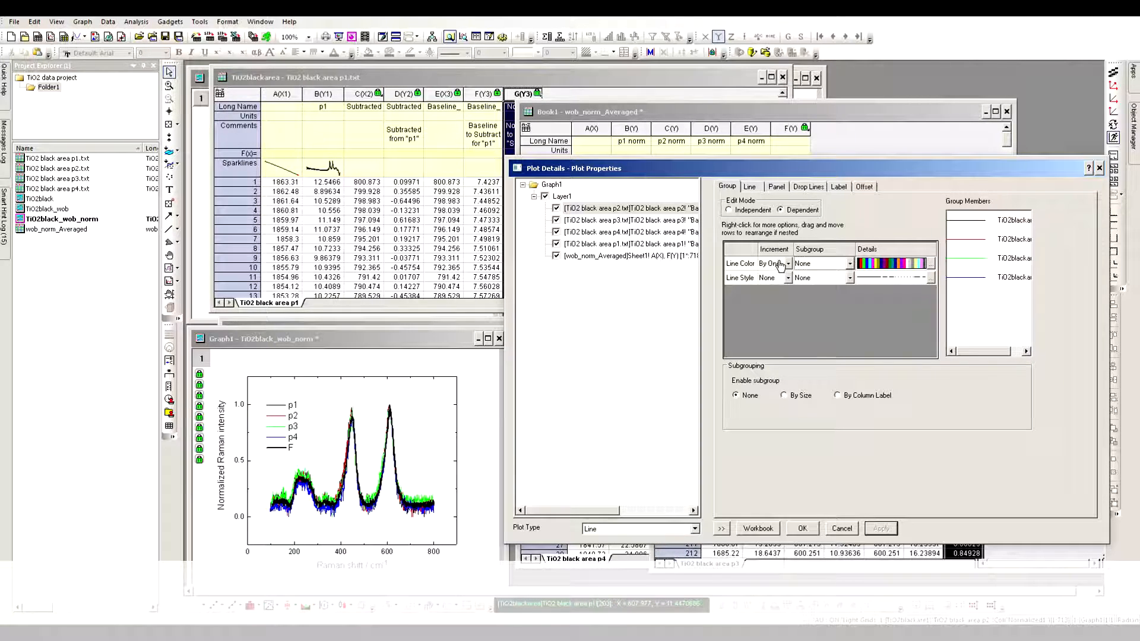
# Set the line color of the grouped p1 to p4 spectra to LT Gray and close the plot details
pyautogui.click(750, 186)
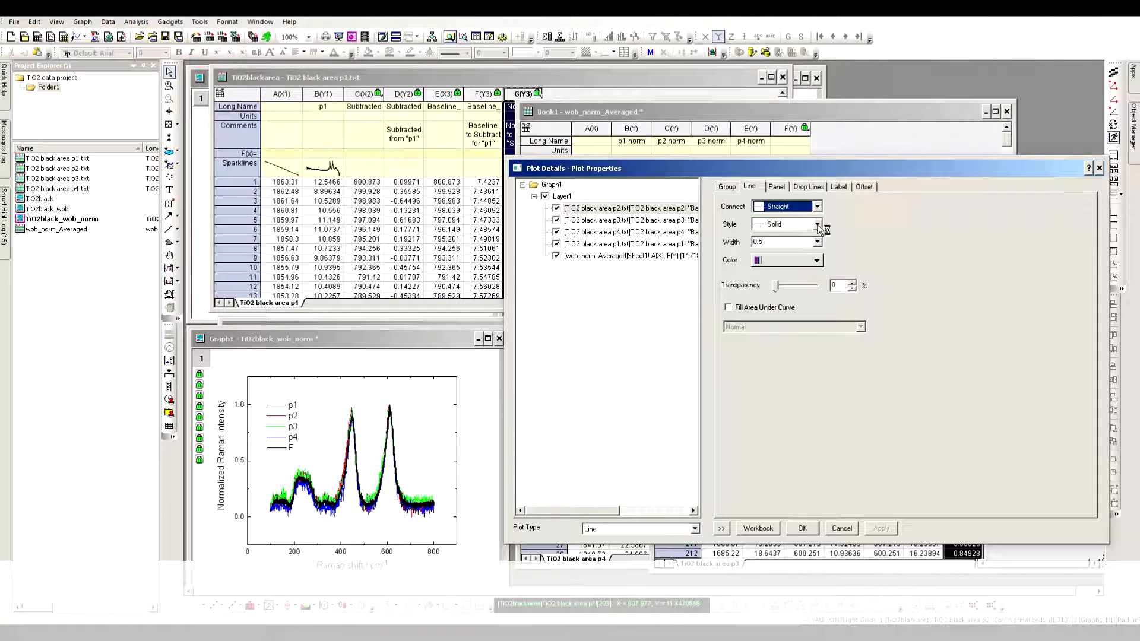
pyautogui.click(817, 260)
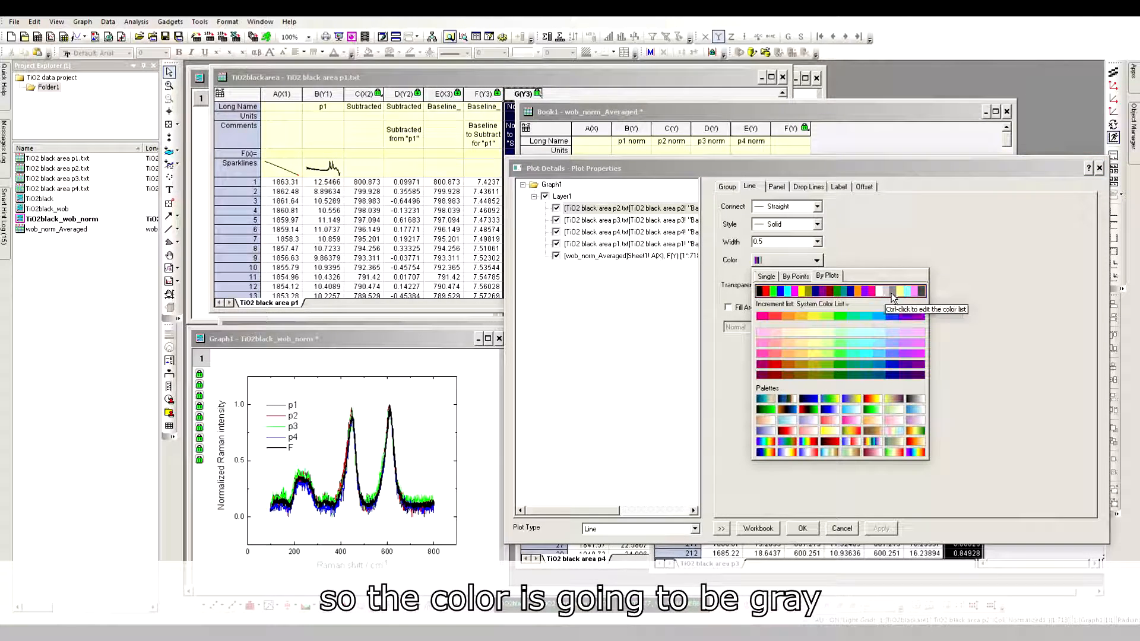
pyautogui.click(893, 292)
pyautogui.click(881, 529)
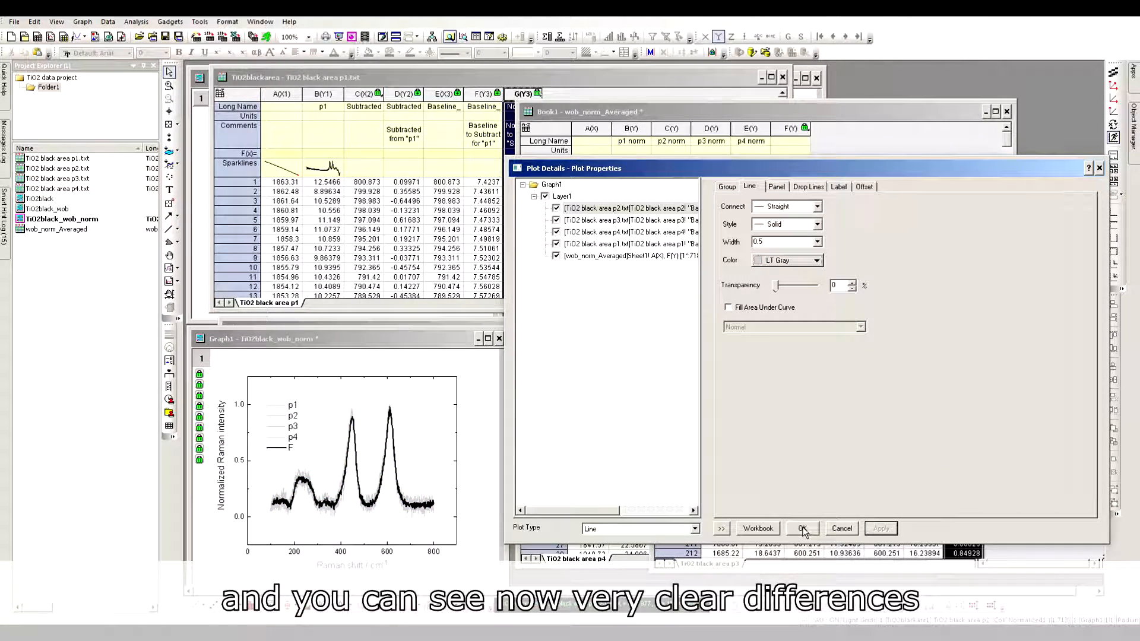
pyautogui.click(803, 528)
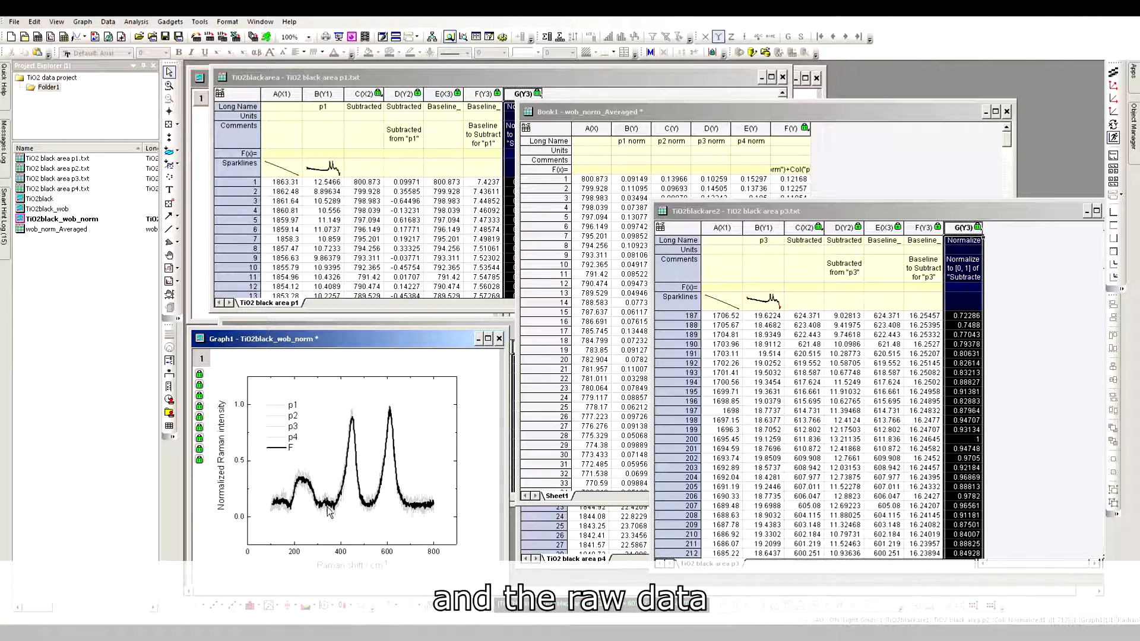
# Rename the graph's legend entry F as "averaged"
pyautogui.doubleClick(293, 449)
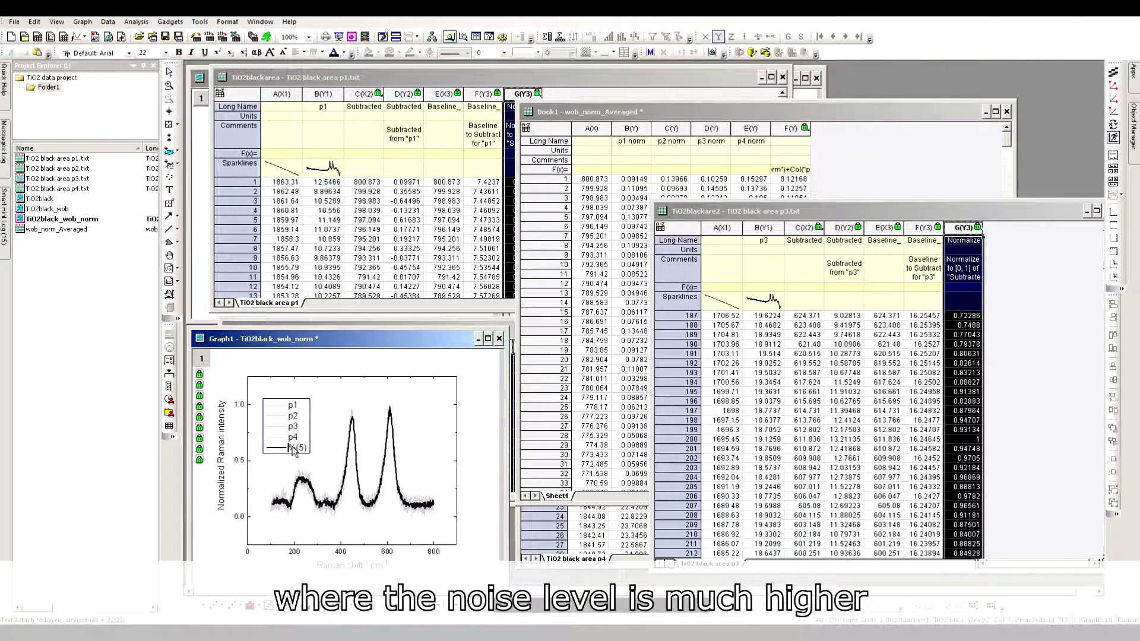
pyautogui.moveTo(289, 450); pyautogui.dragTo(325, 455)
pyautogui.write('averaged')
pyautogui.click(473, 446)
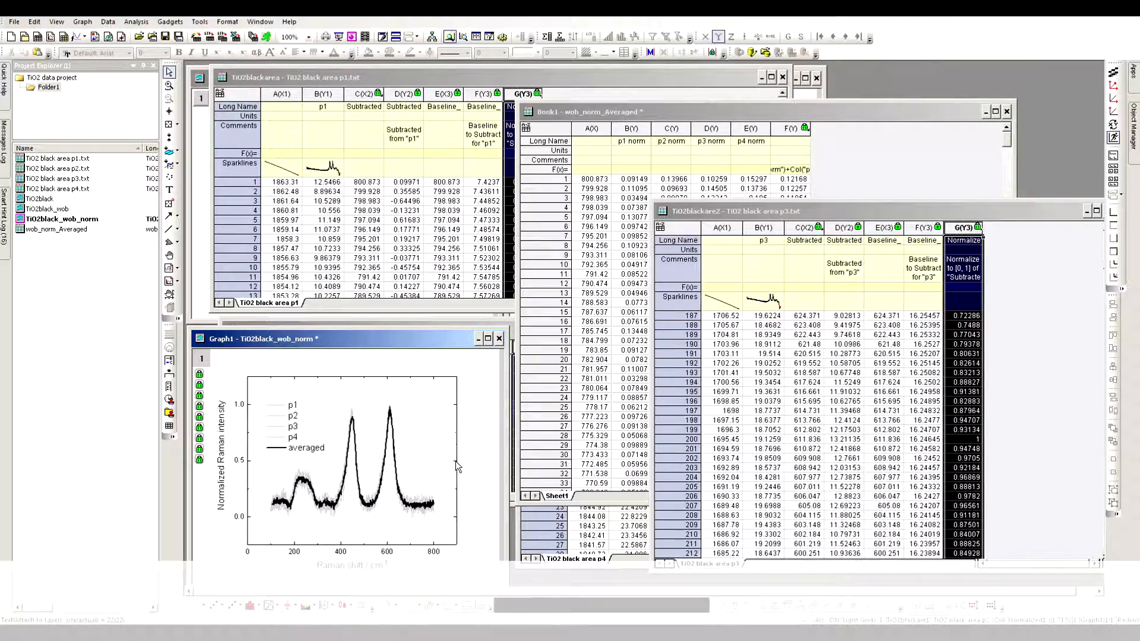